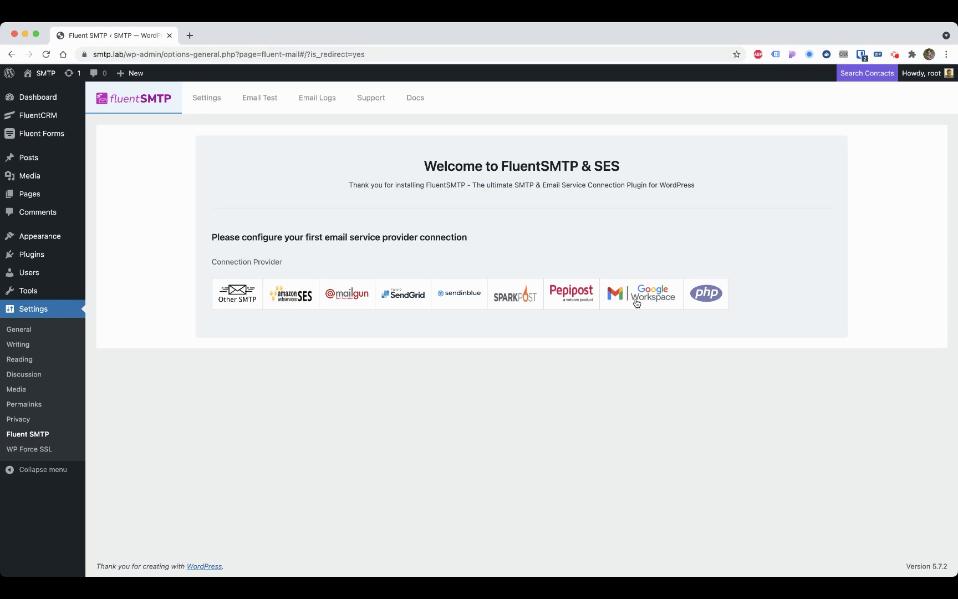
Step: Select Google Workspace as FluentSMTP's connection provider and scroll down to its API key fields
left_click(636, 302)
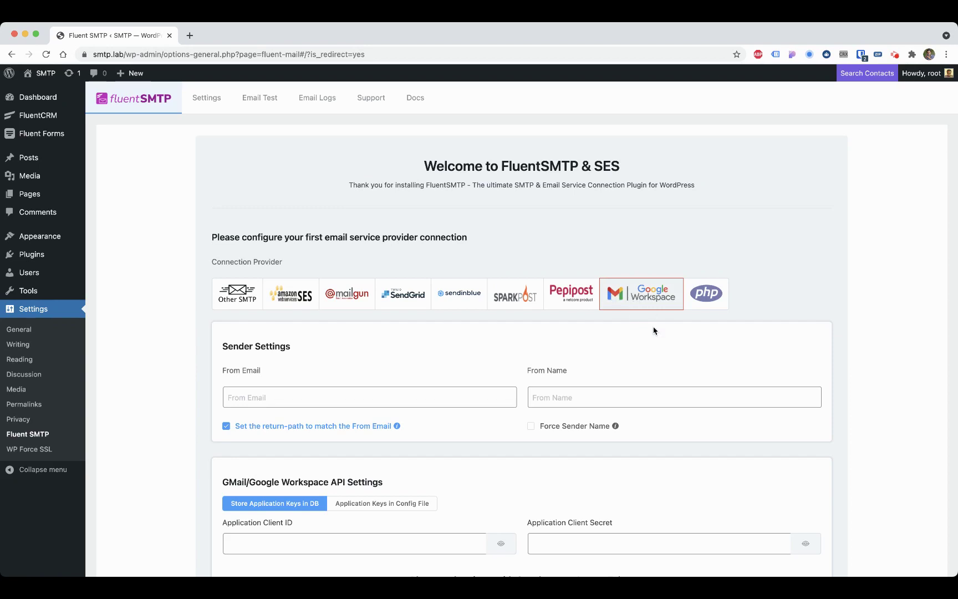
scroll(412, 291, "down", 5)
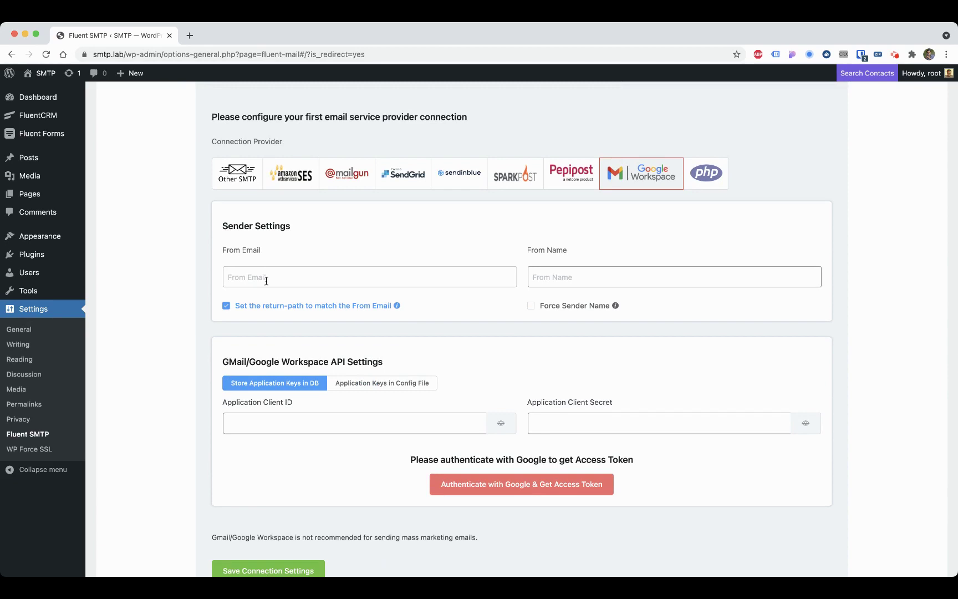
scroll(564, 284, "down", 1)
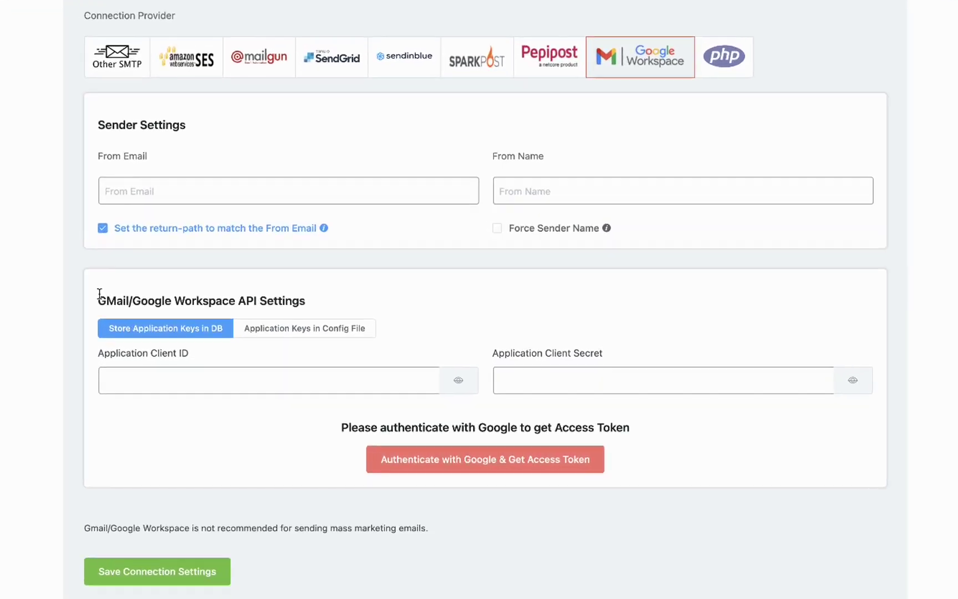
left_click(100, 299)
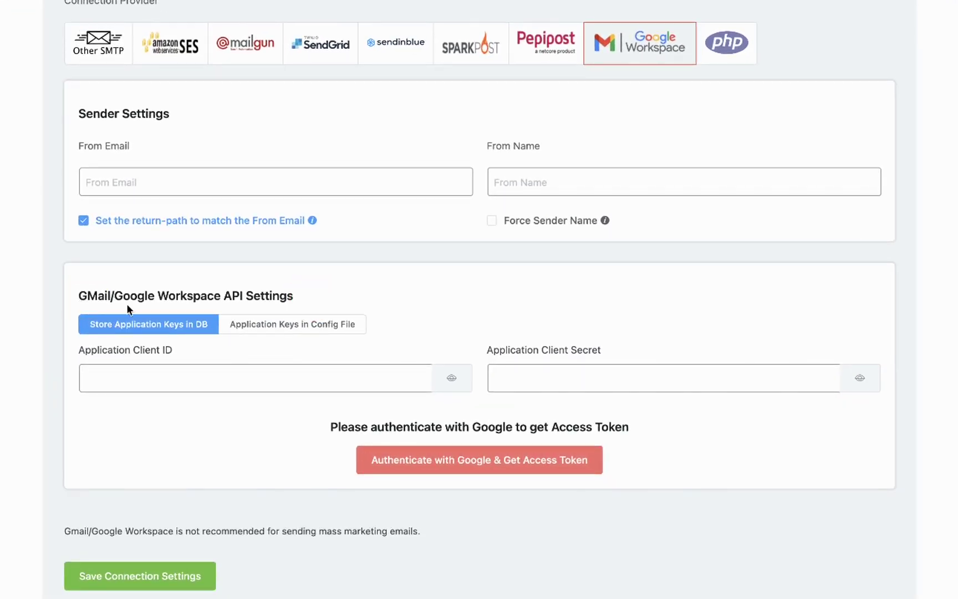
scroll(346, 283, "down", 1)
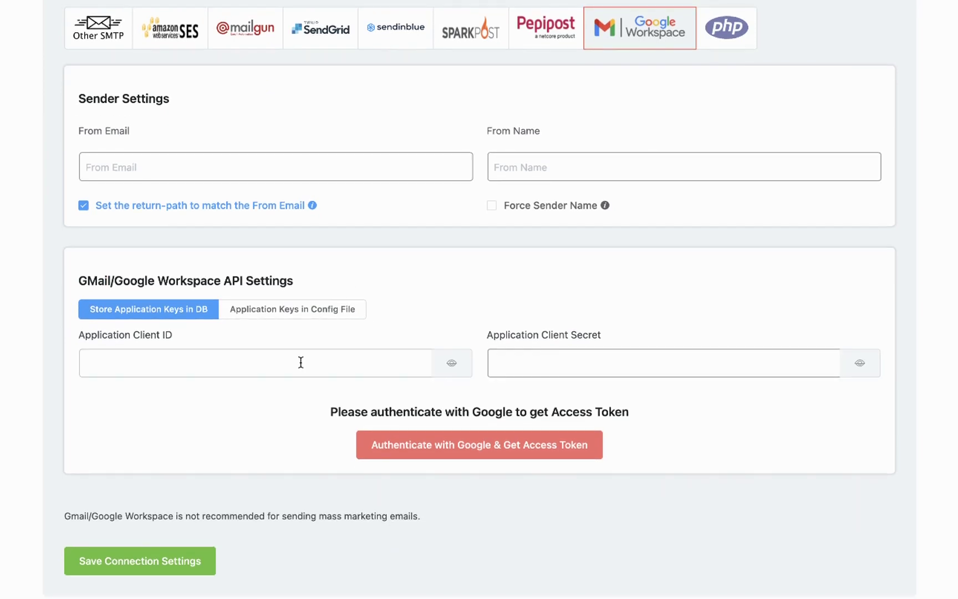
Step: Open console.developers.google.com in a new Chrome tab
left_click(301, 362)
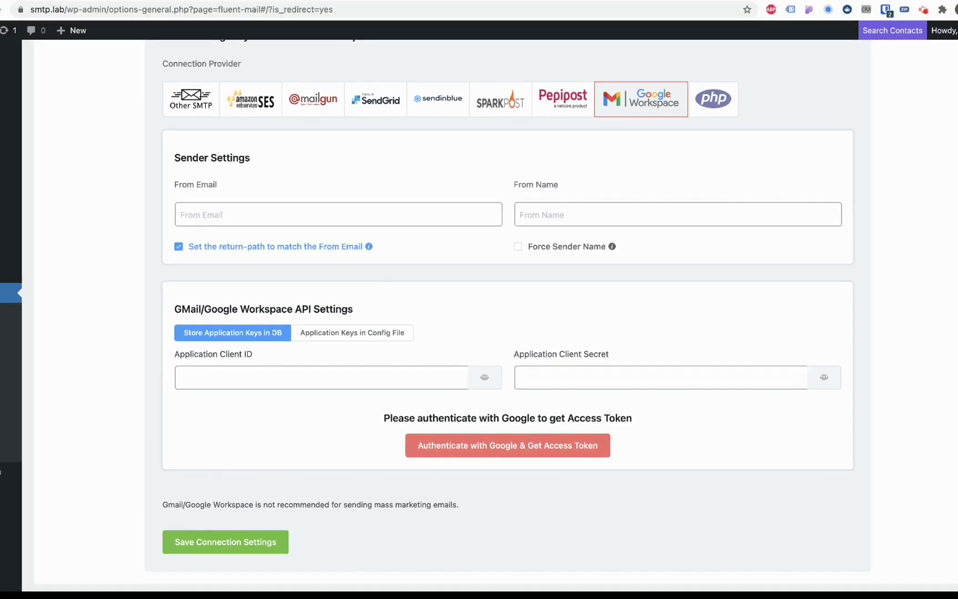
key("super+t")
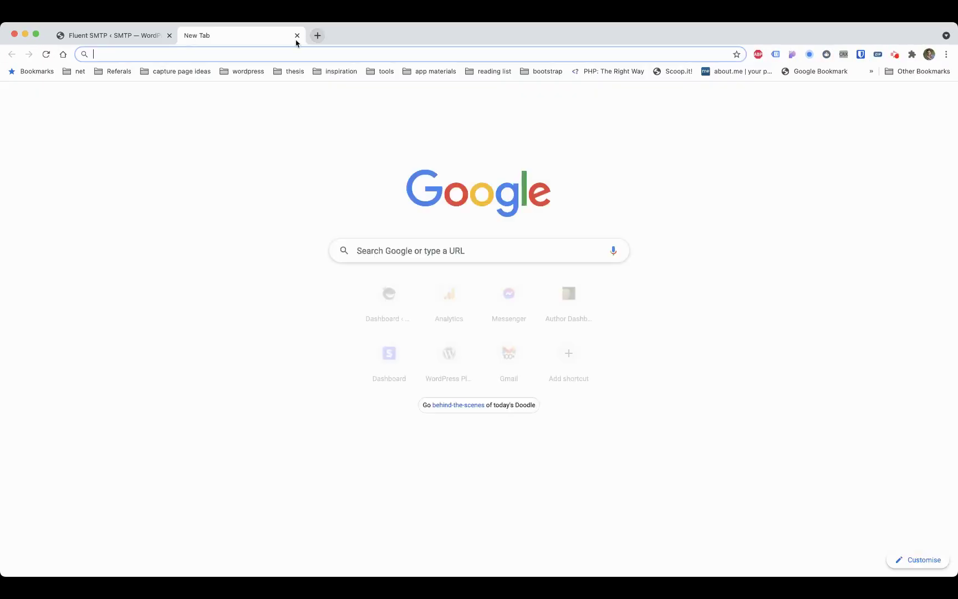
type("conso")
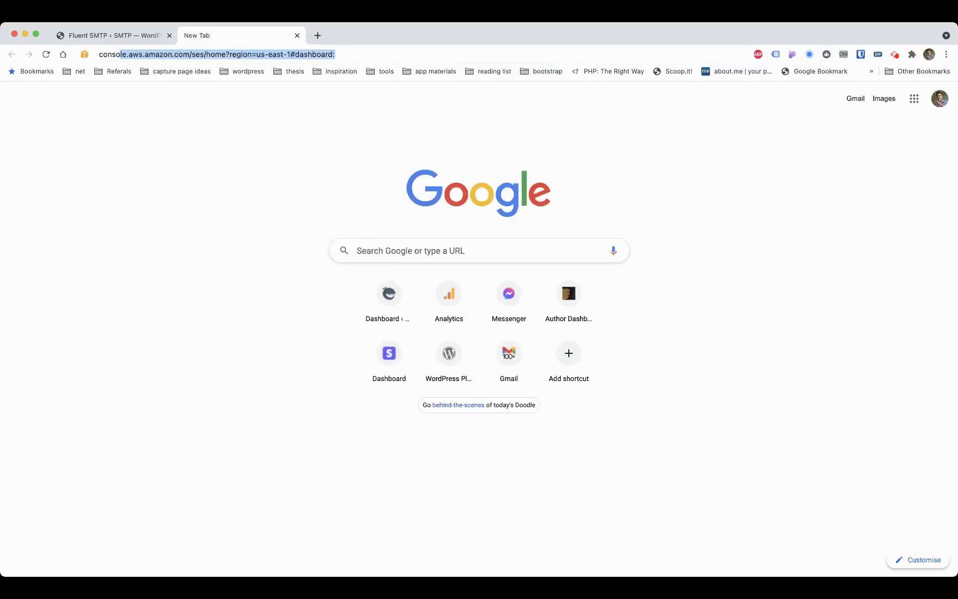
type("le.google")
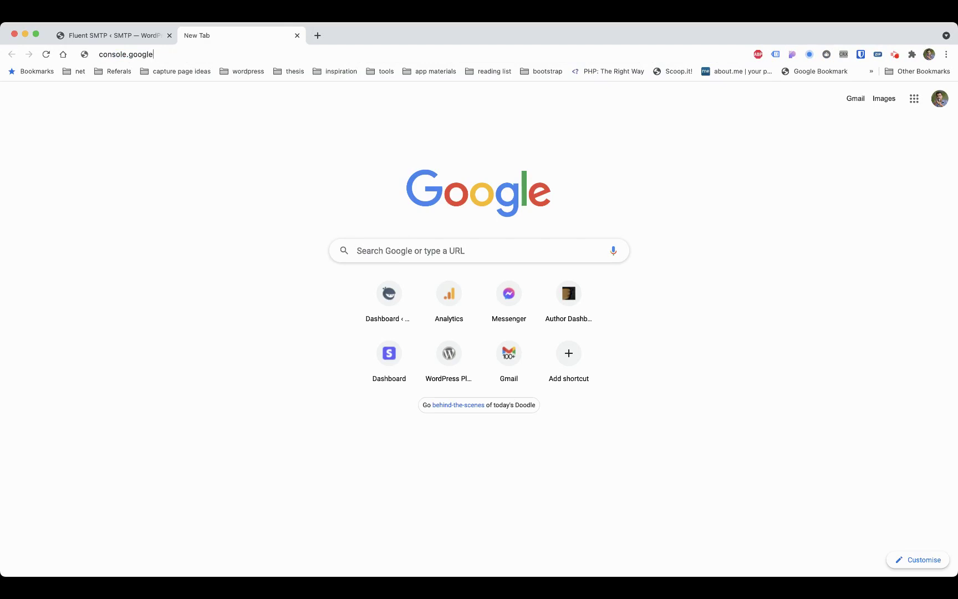
key("BackSpace")
key("BackSpace")
key("BackSpace")
type("developers.")
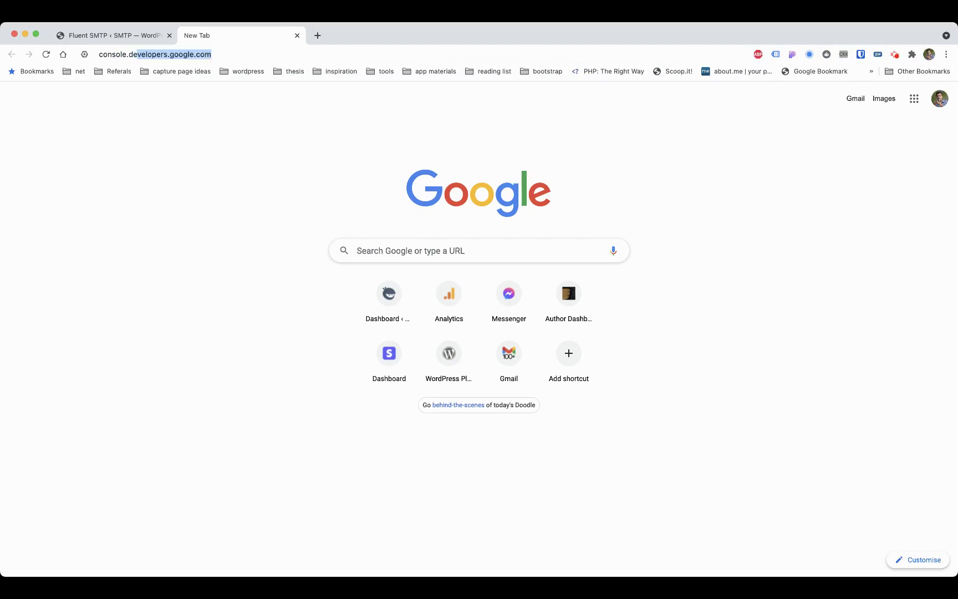
key("Return")
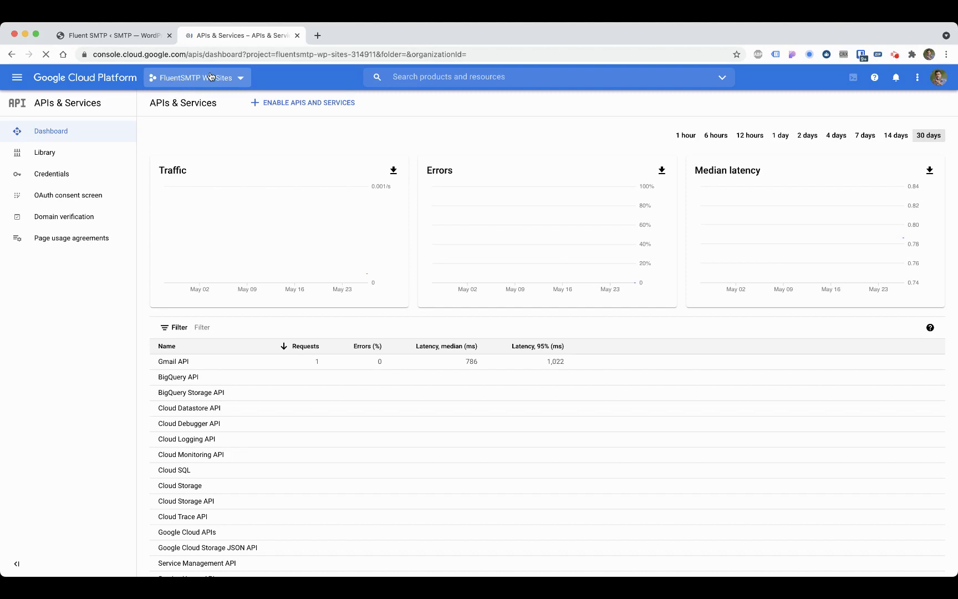
Step: Create a project named 'Fluent SMTP Connector' and switch the console to it
left_click(194, 78)
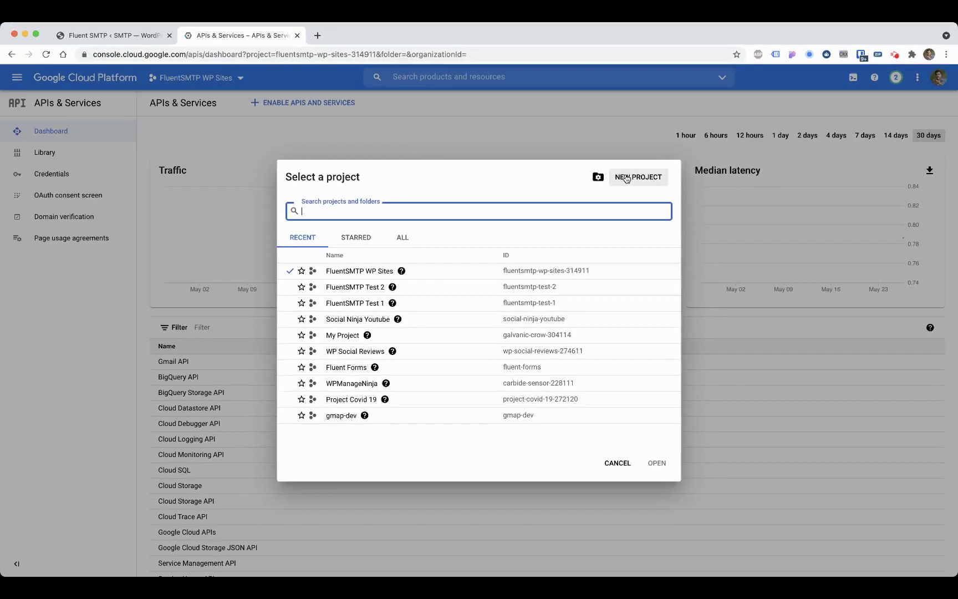
left_click(700, 70)
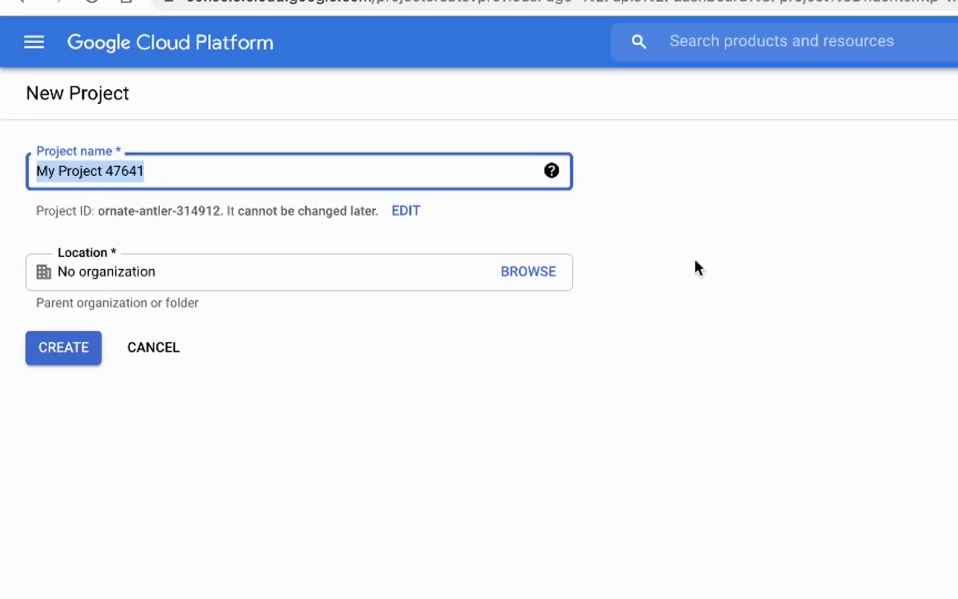
type("Fluent SMTP")
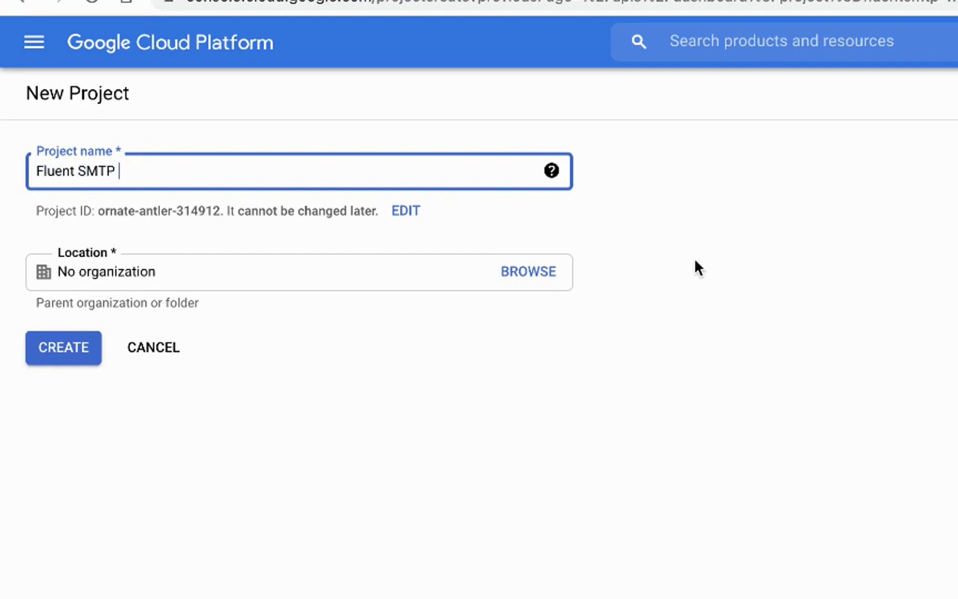
type(" Connector")
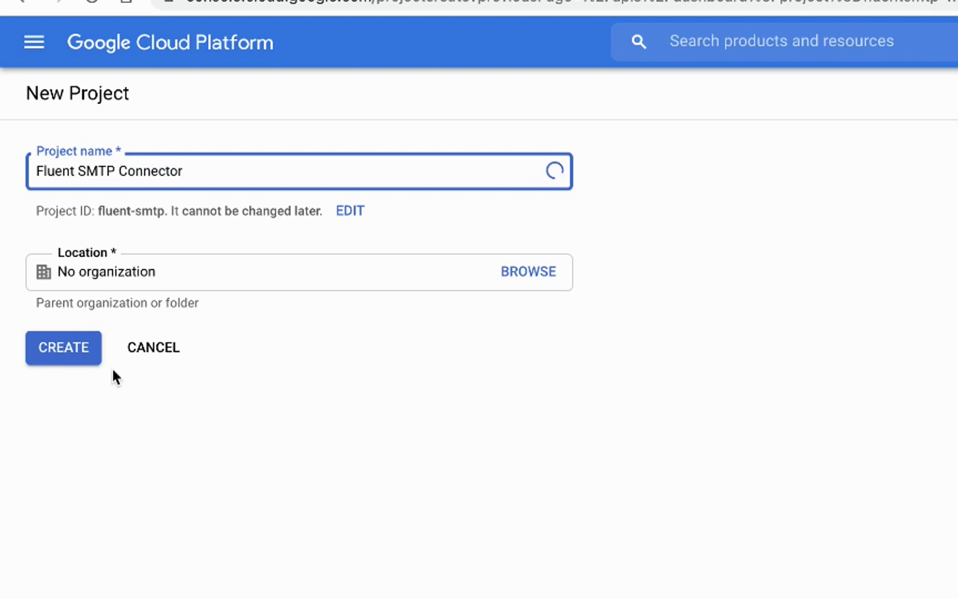
left_click(70, 355)
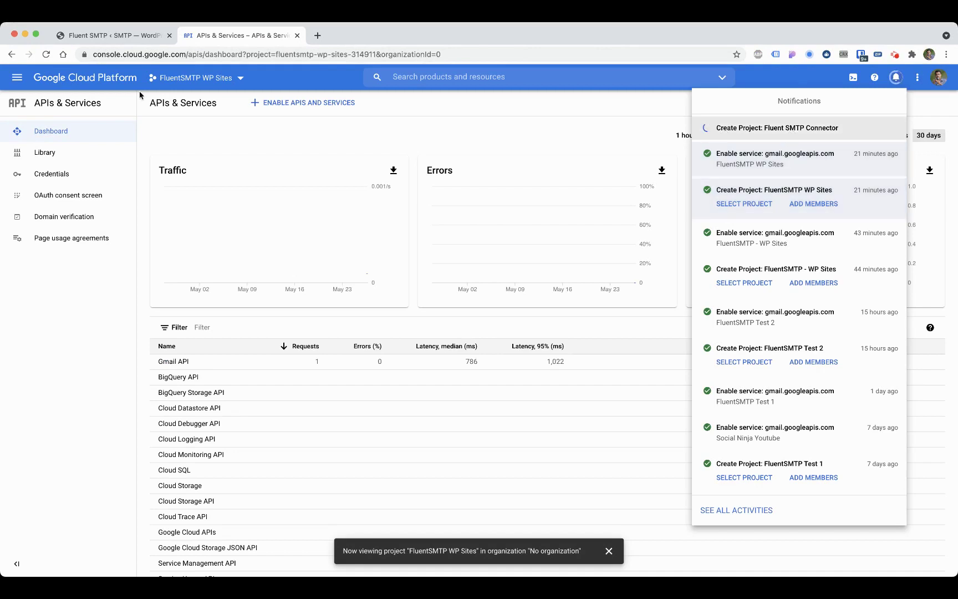
left_click(221, 80)
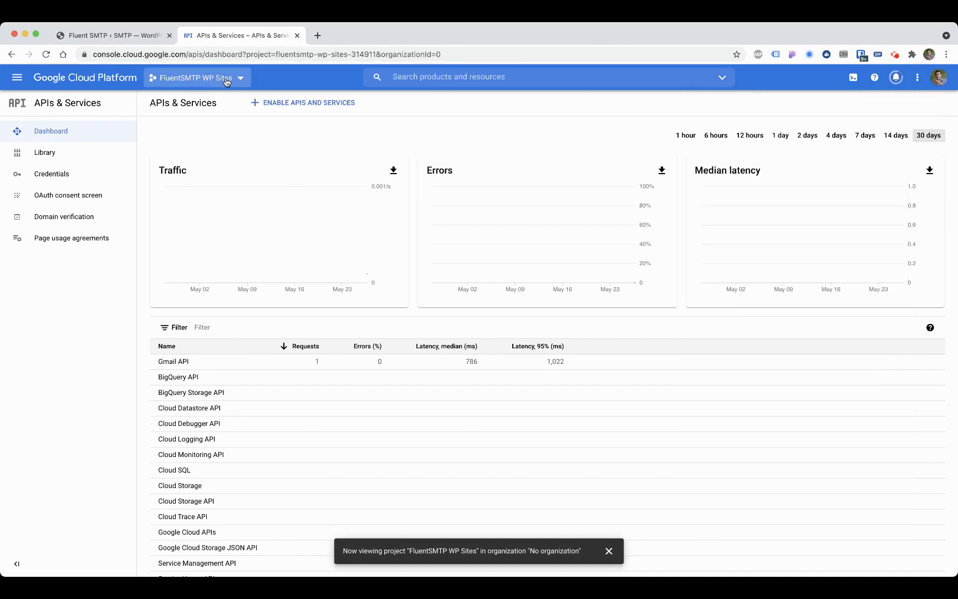
left_click(198, 80)
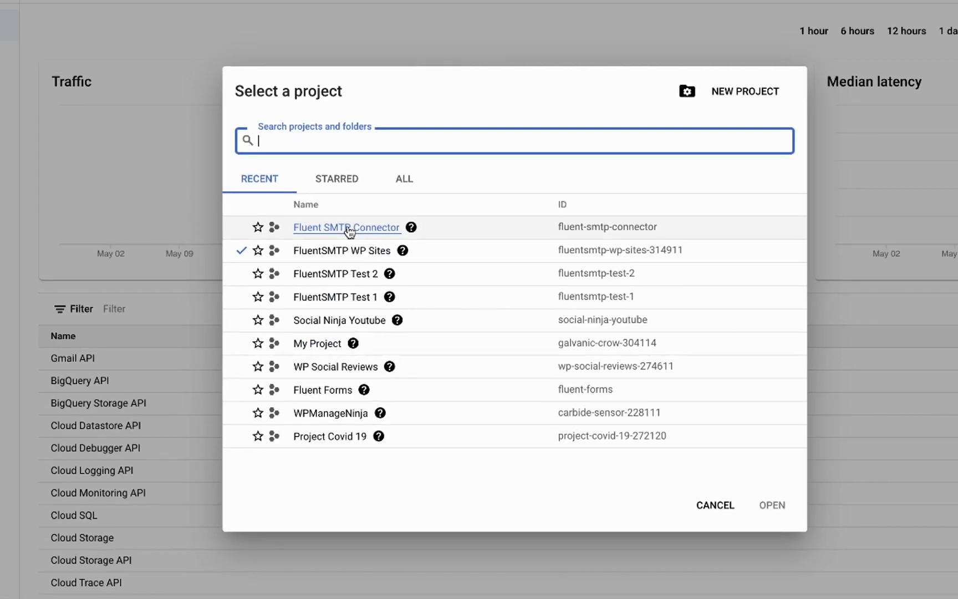
left_click(347, 228)
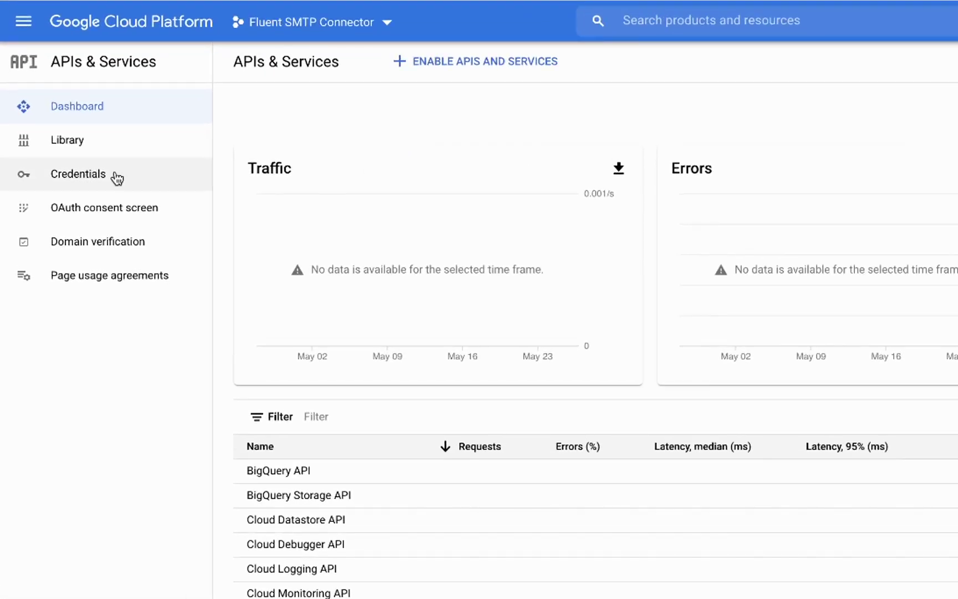
Step: Search the API Library for gmail and enable the Gmail API
left_click(84, 140)
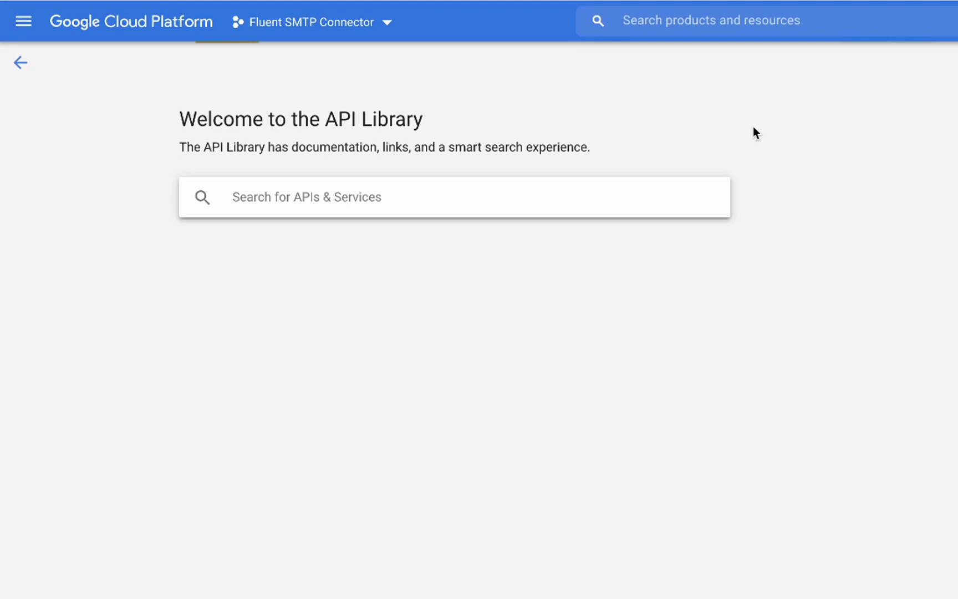
type("gmail")
key("Return")
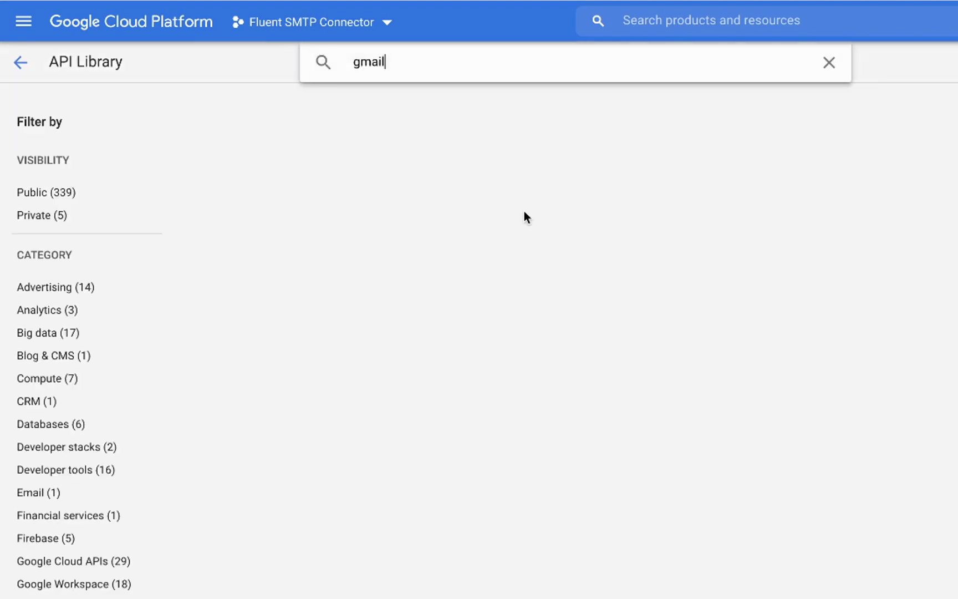
left_click(350, 186)
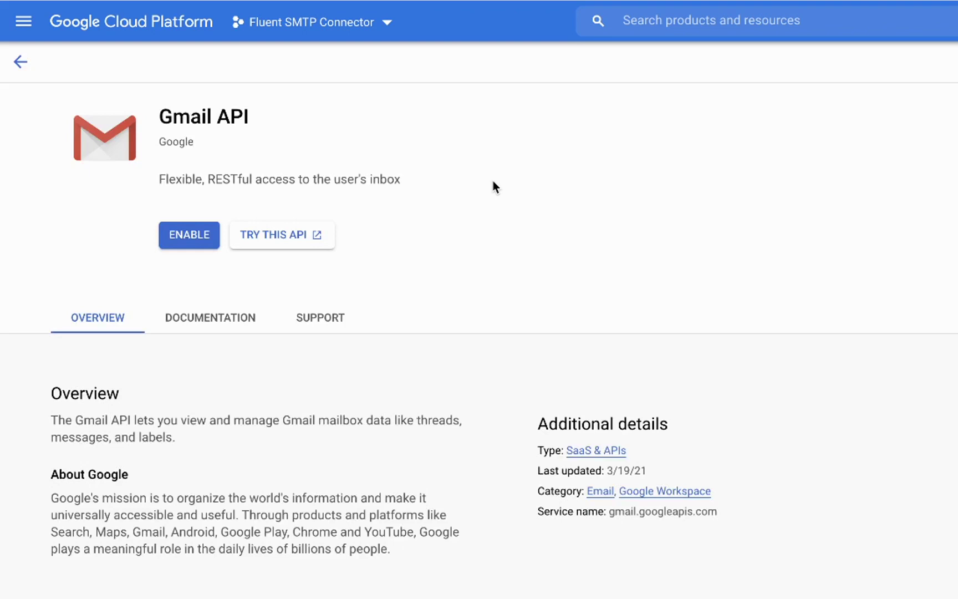
left_click(212, 235)
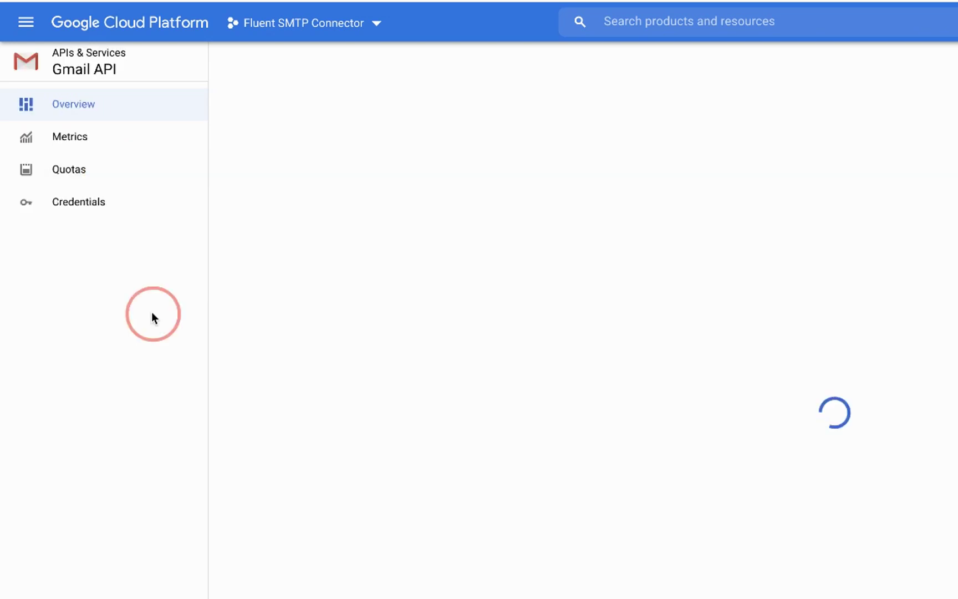
Step: From APIs & Services, choose the External user type for the OAuth consent screen and create it
left_click(25, 23)
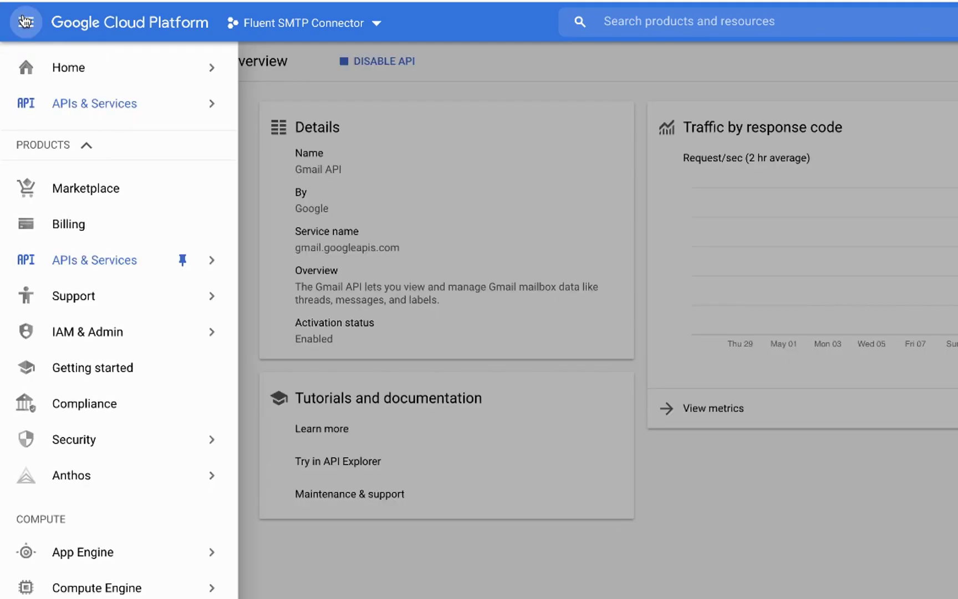
mouse_move(76, 115)
left_click(278, 111)
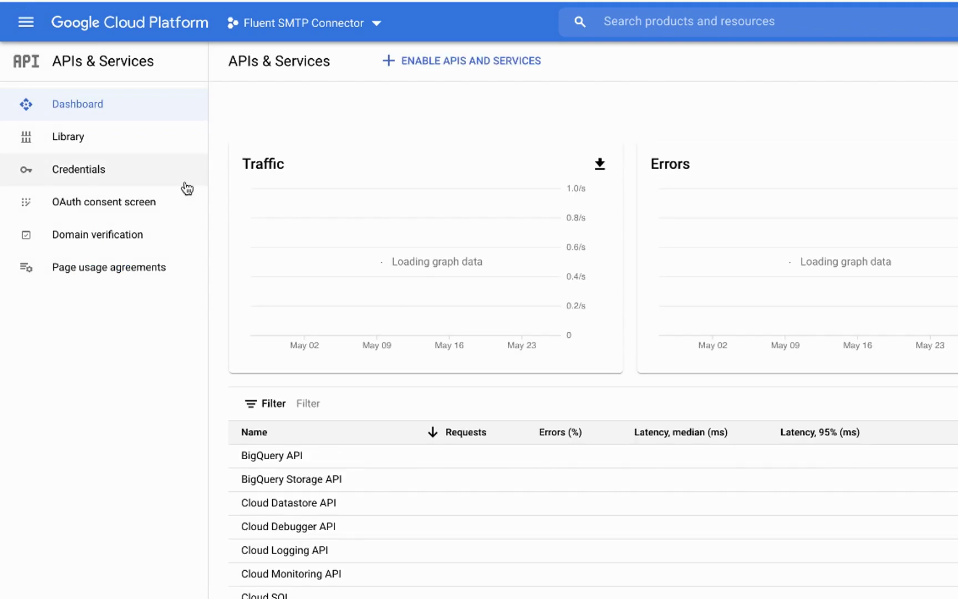
left_click(113, 208)
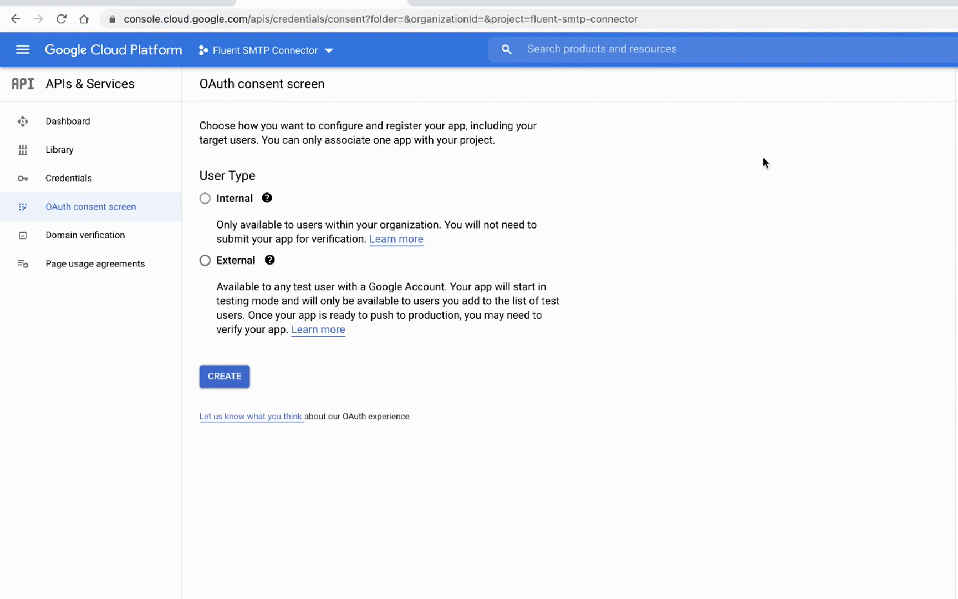
left_click(208, 262)
left_click(222, 380)
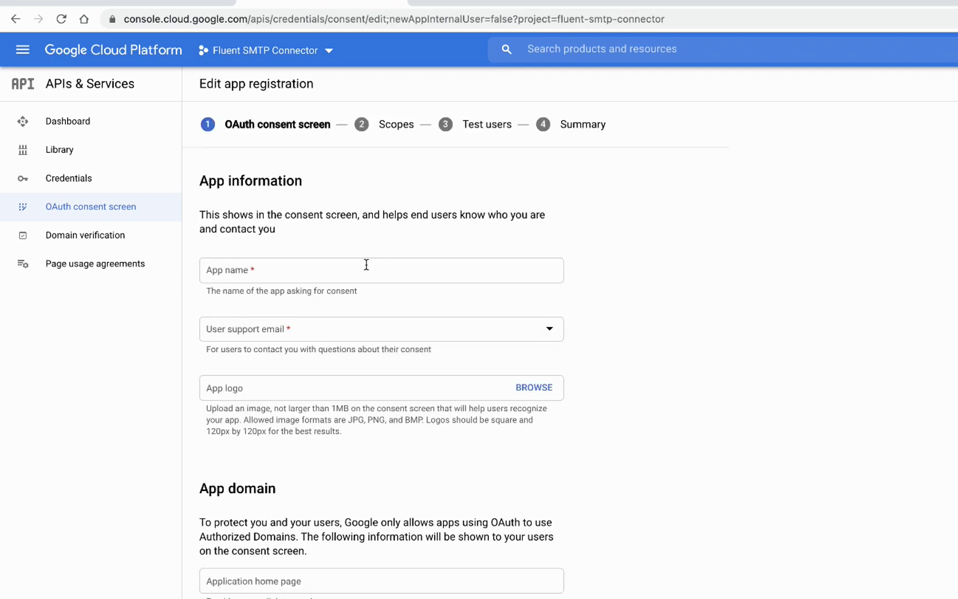
Step: Name the app 'FLuentSMTP Connector' and set the account's own email as user support email
left_click(366, 264)
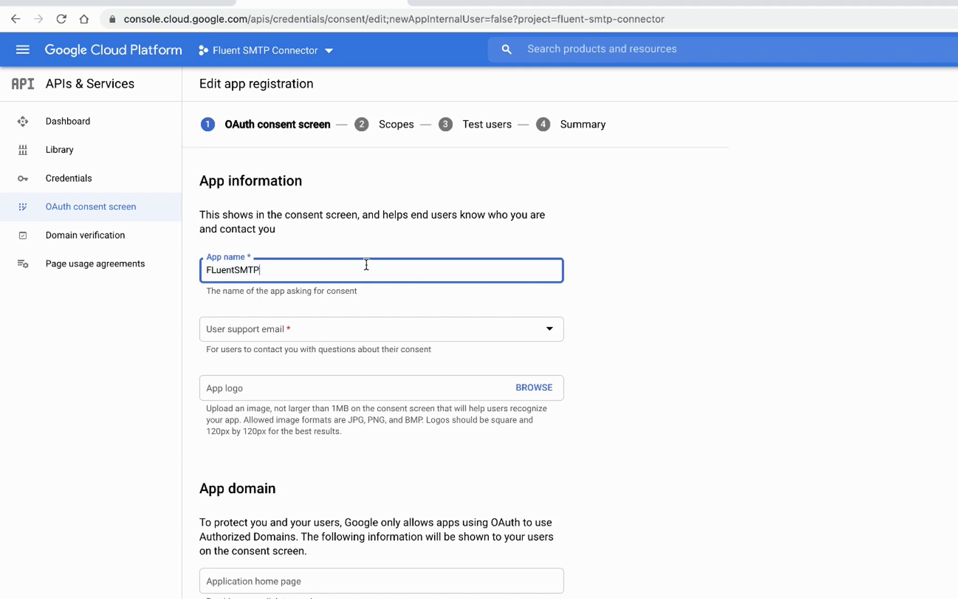
type("FLuentSMTP Connector")
left_click(342, 329)
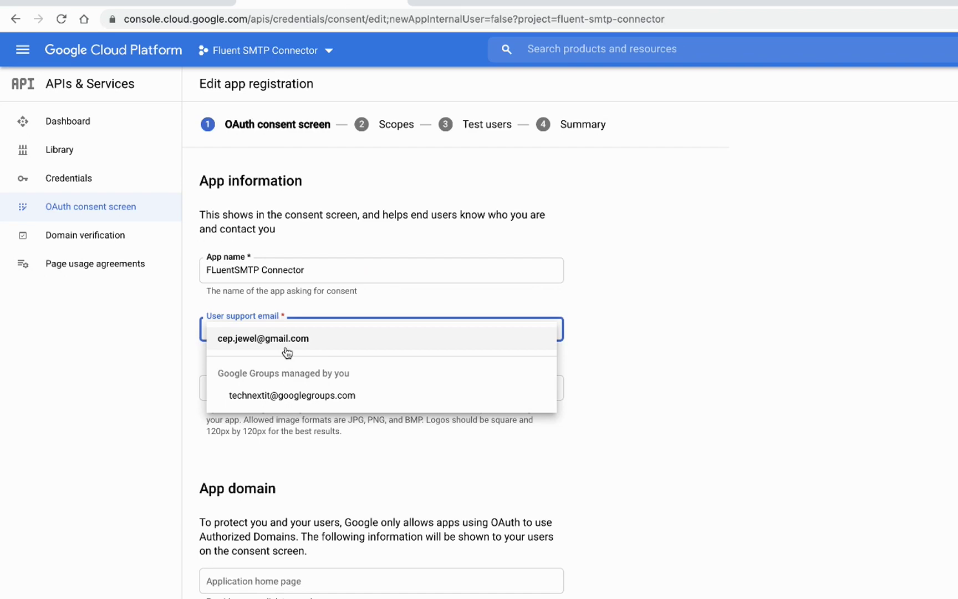
left_click(287, 351)
scroll(272, 421, "down", 2)
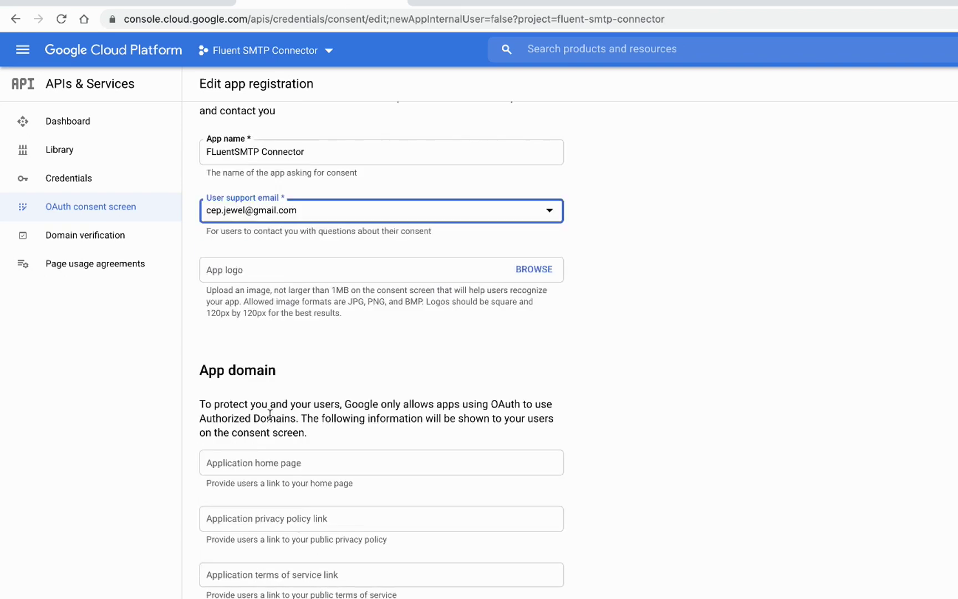
scroll(280, 389, "down", 2)
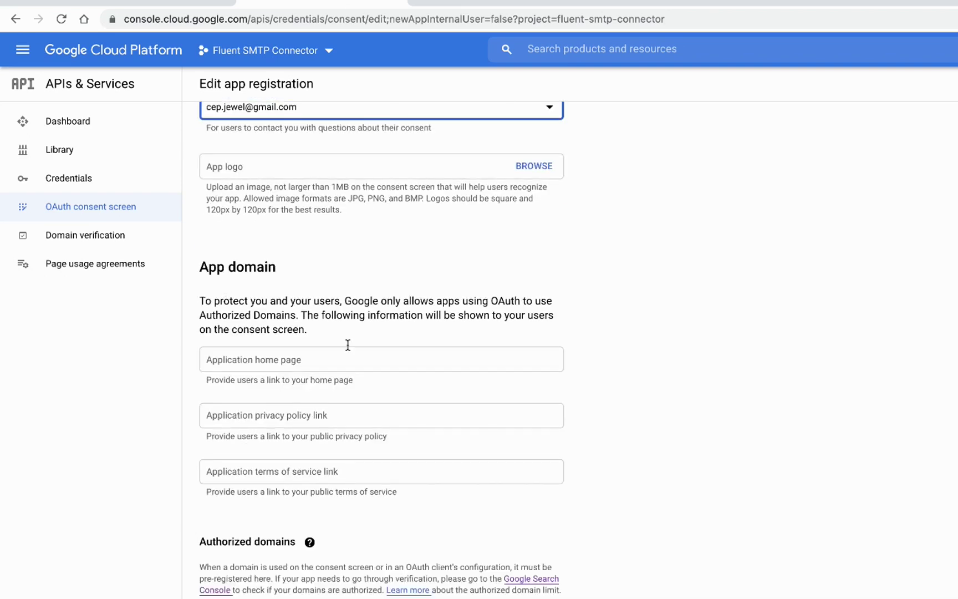
scroll(348, 345, "down", 1)
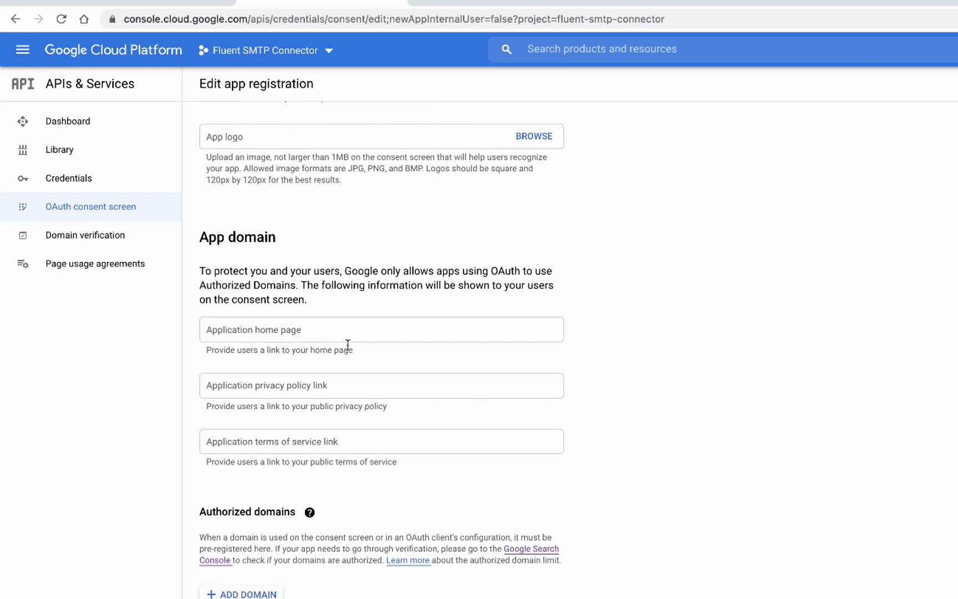
left_click(320, 332)
type("https:/")
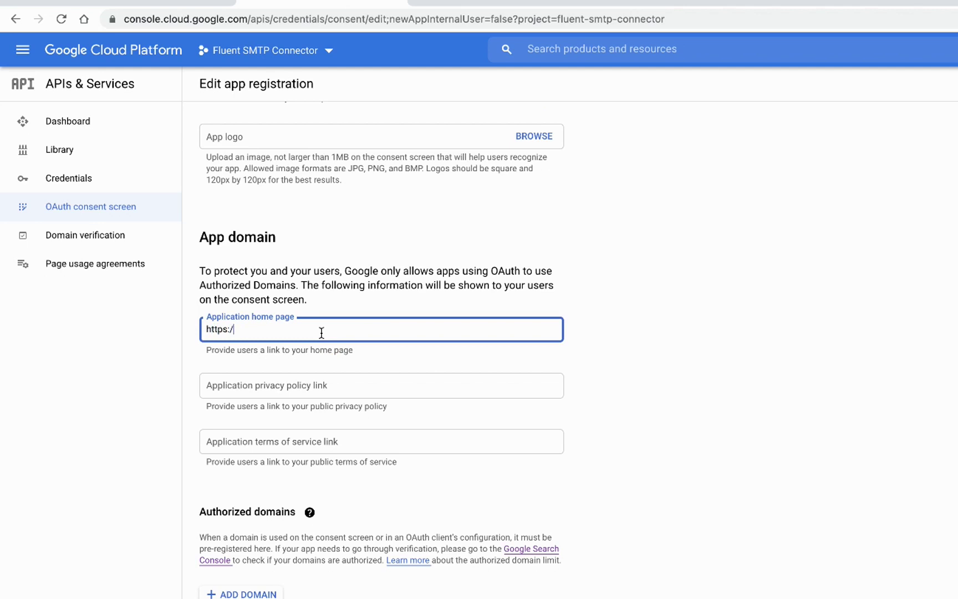
type("/wpmanageninja.com")
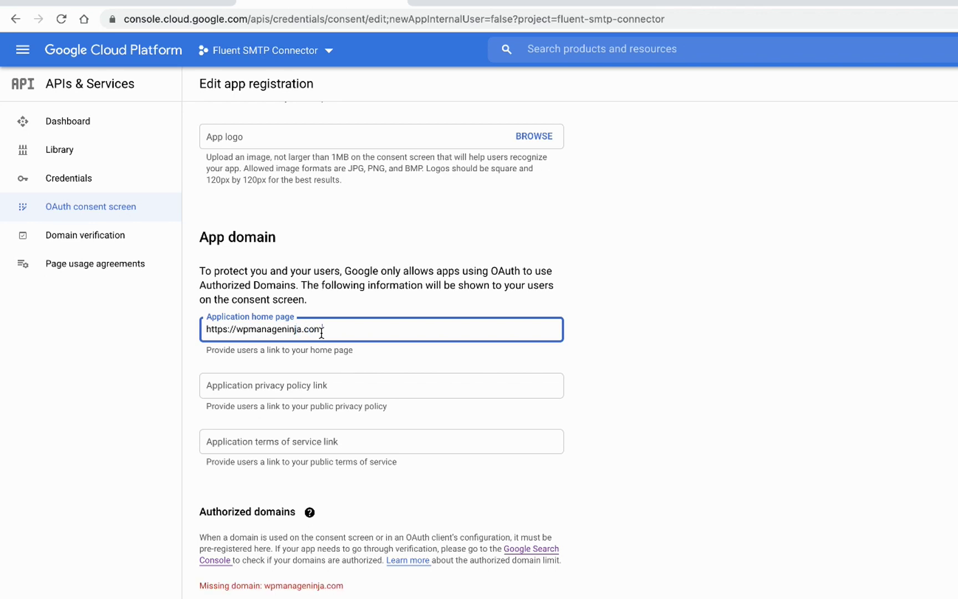
scroll(322, 333, "down", 2)
left_click(265, 553)
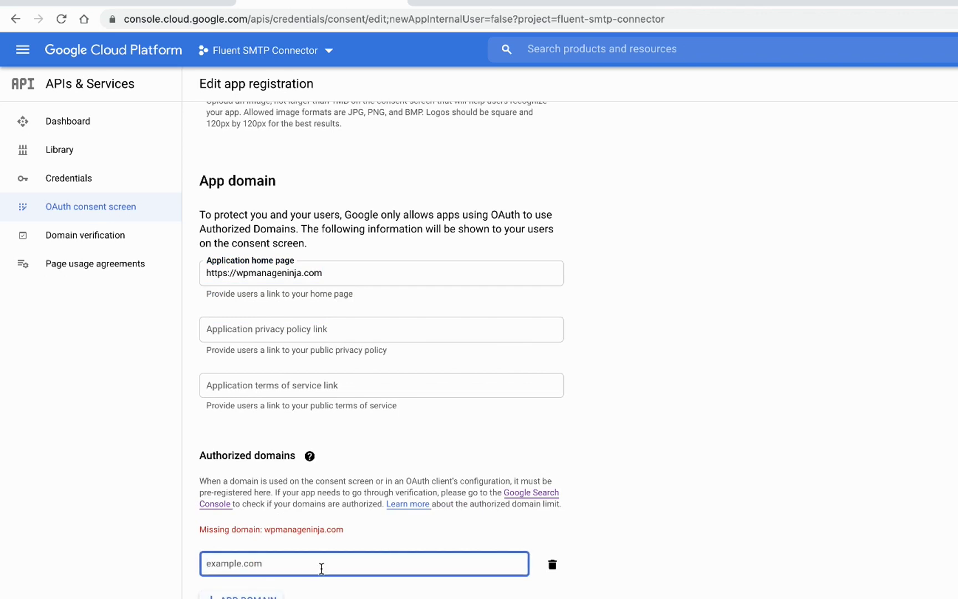
type("wpmanageninja.com")
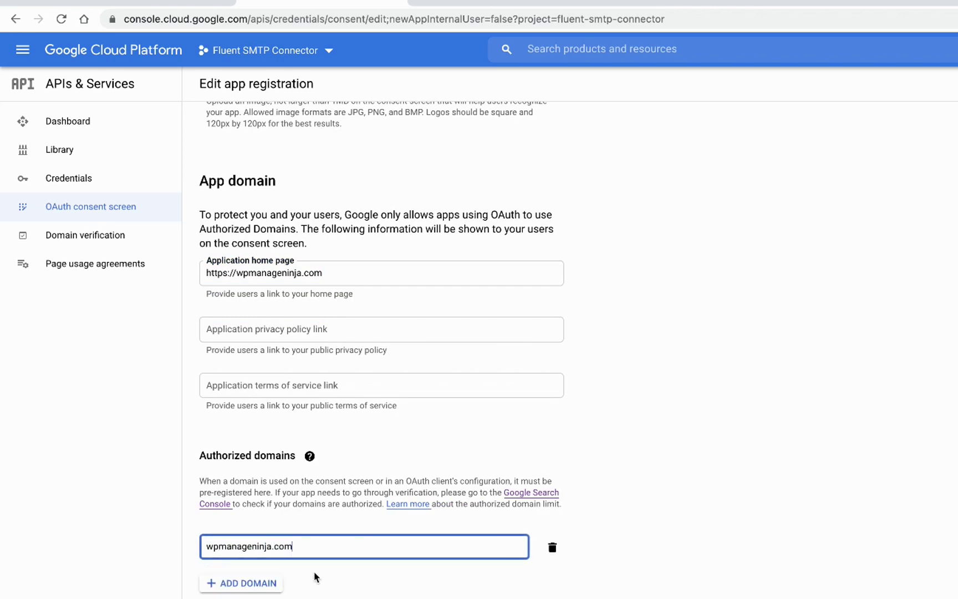
left_click(249, 591)
scroll(387, 558, "down", 1)
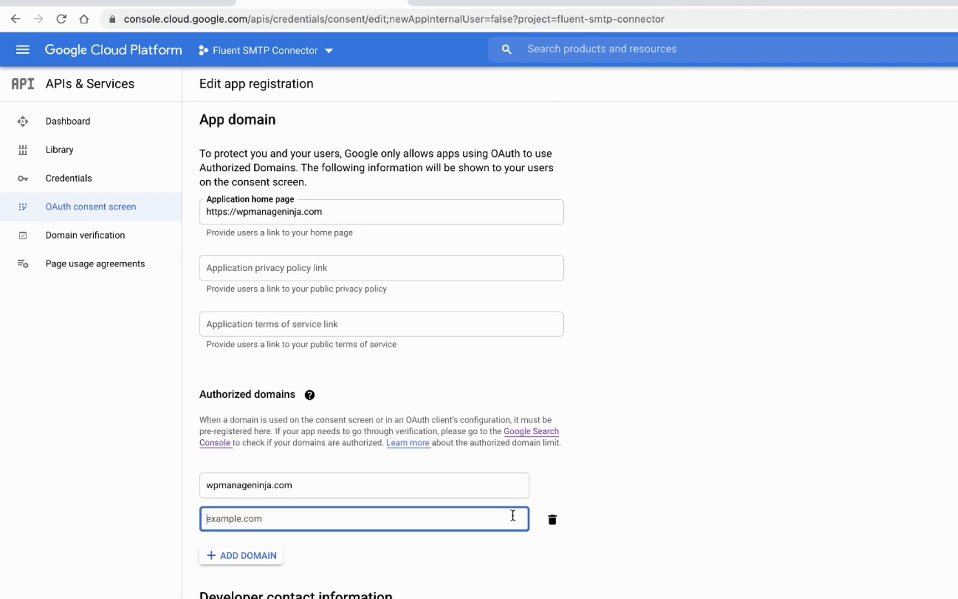
left_click(552, 520)
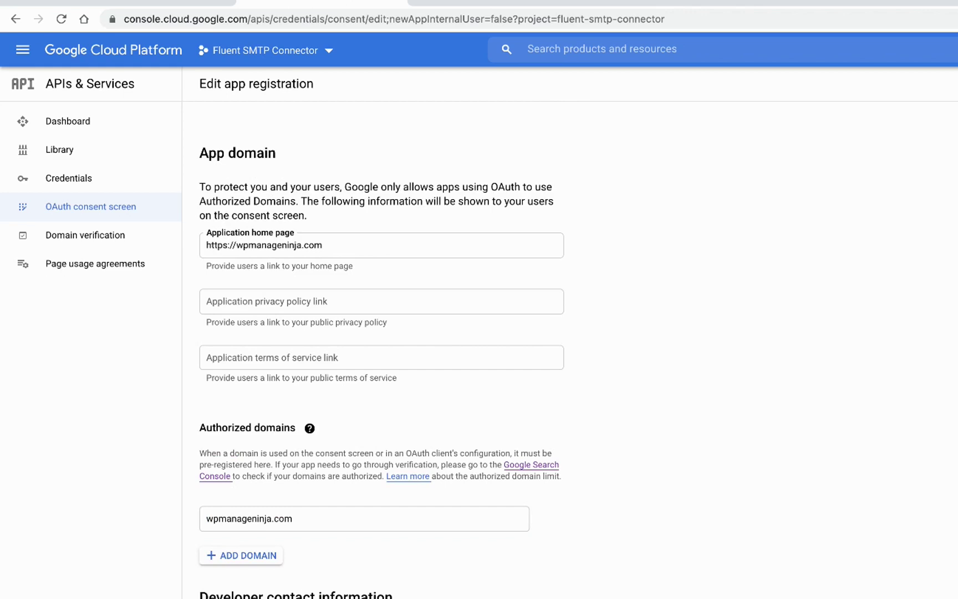
type("@gmail.com")
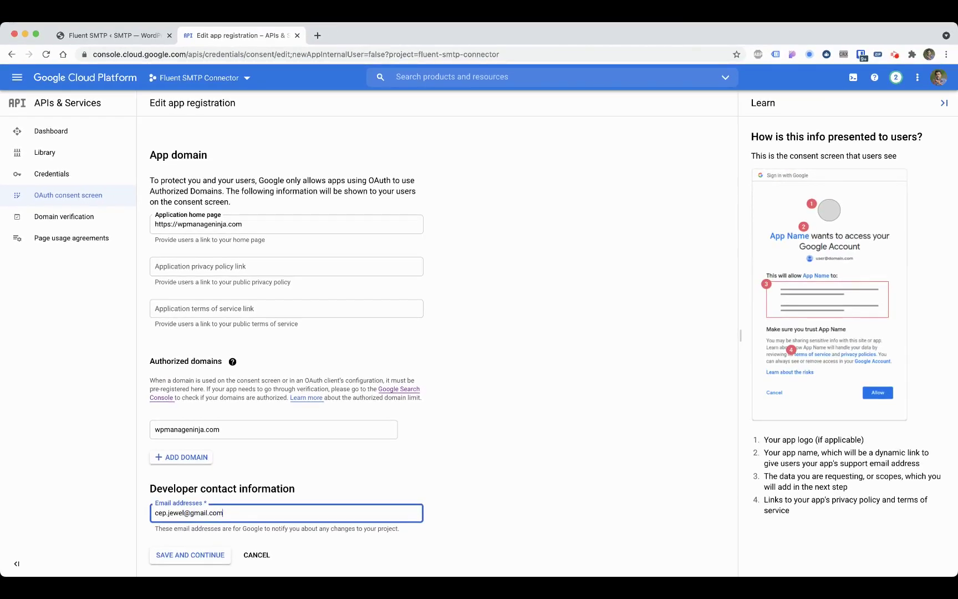
left_click(192, 555)
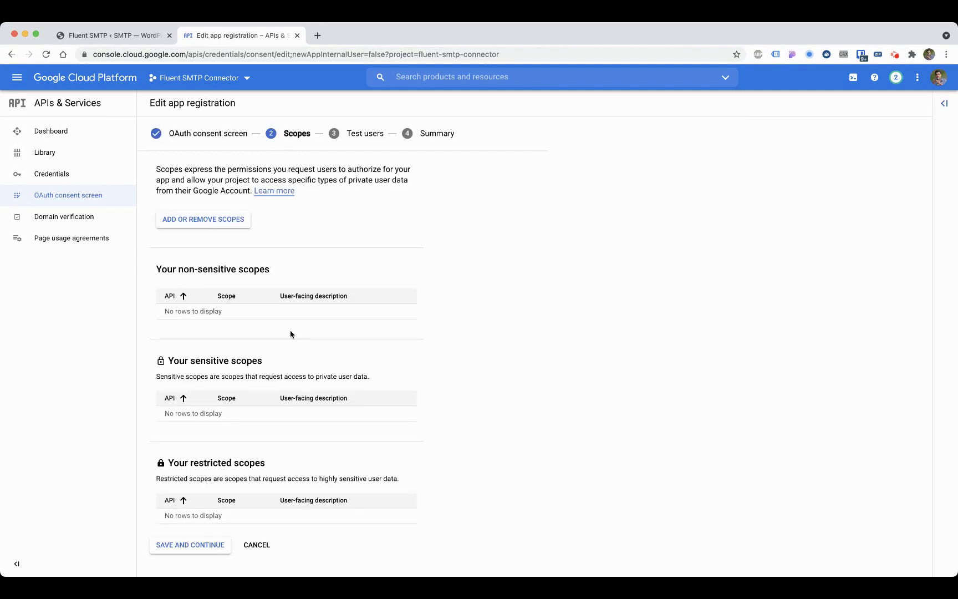
Step: Skip Scopes, add the Gmail account's address as the sole test user, and return to the overview
left_click(205, 545)
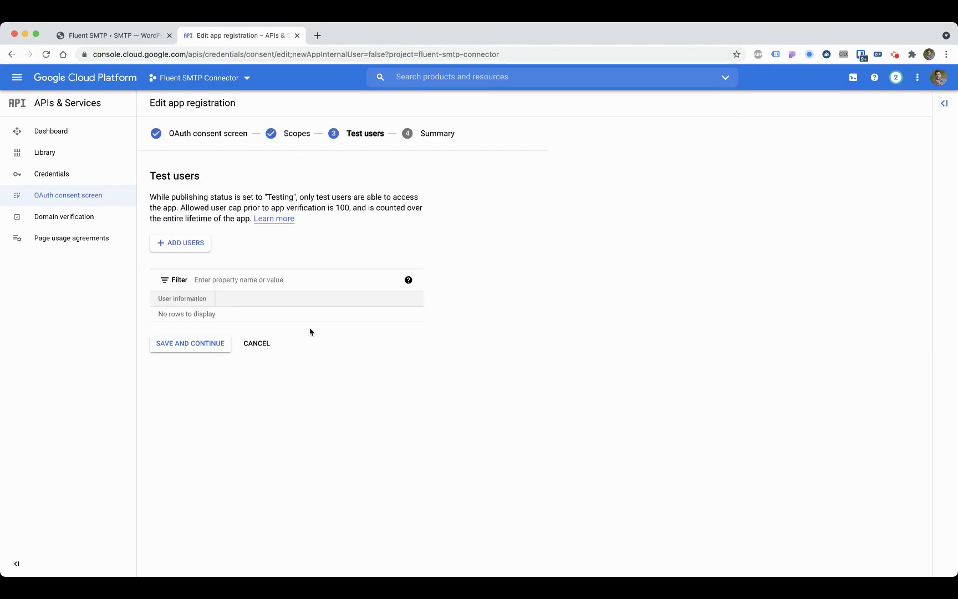
left_click(183, 243)
left_click(502, 233)
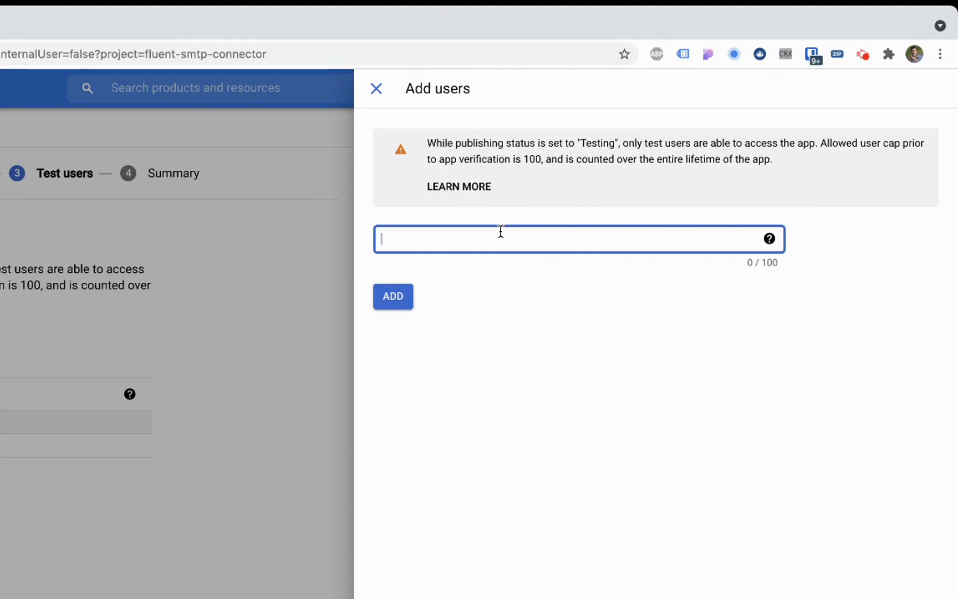
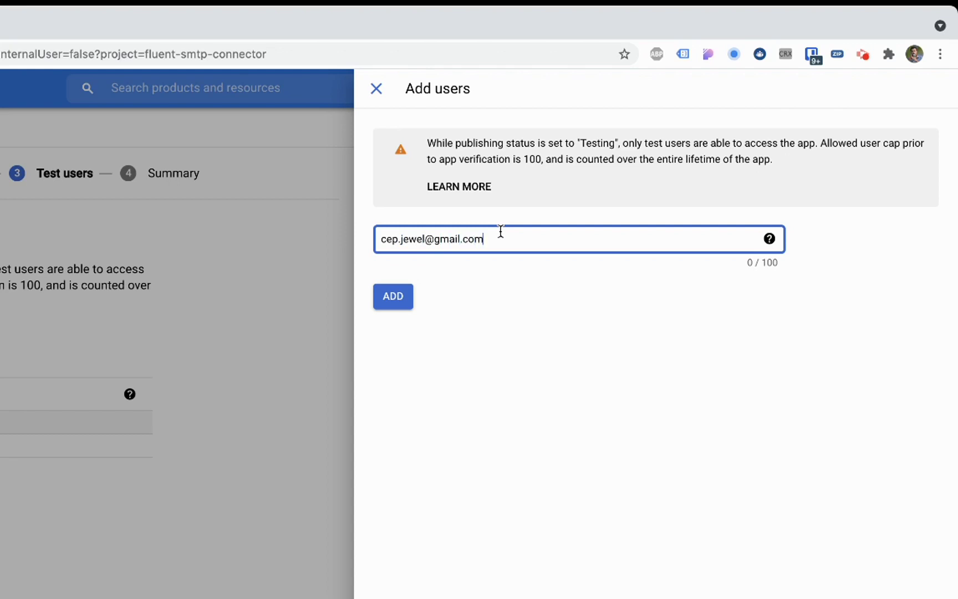
left_click(394, 297)
left_click(558, 235)
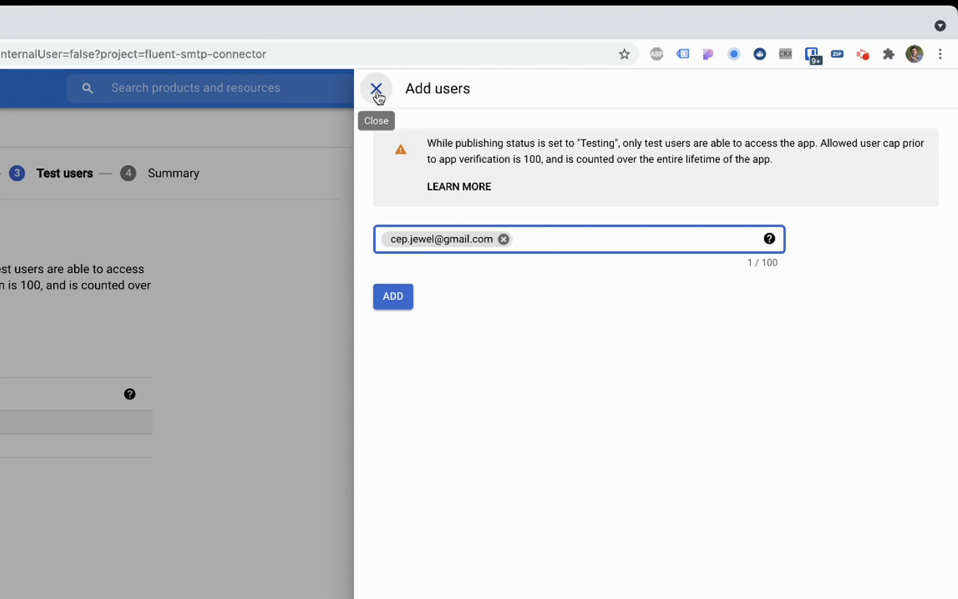
left_click(409, 297)
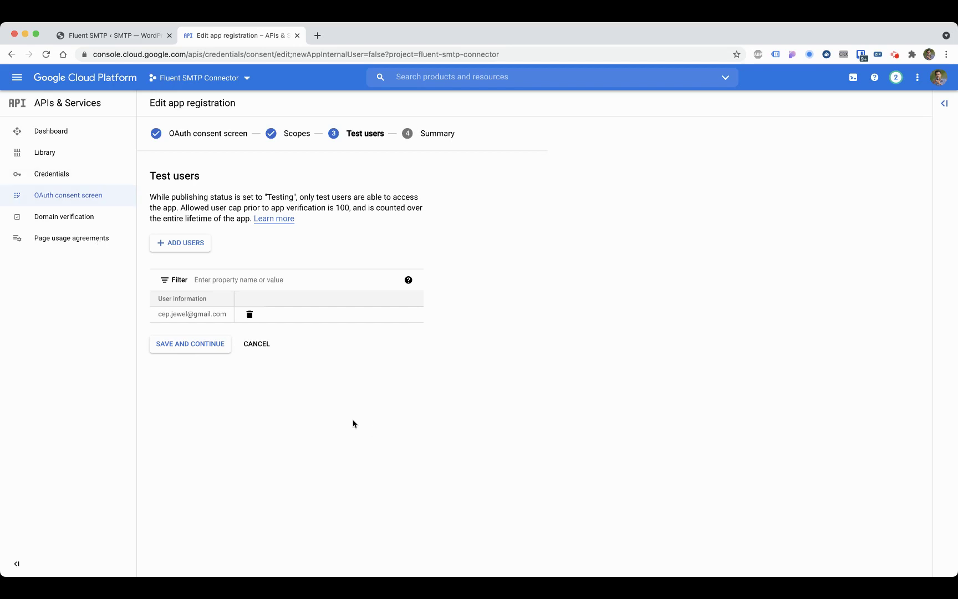
left_click(181, 353)
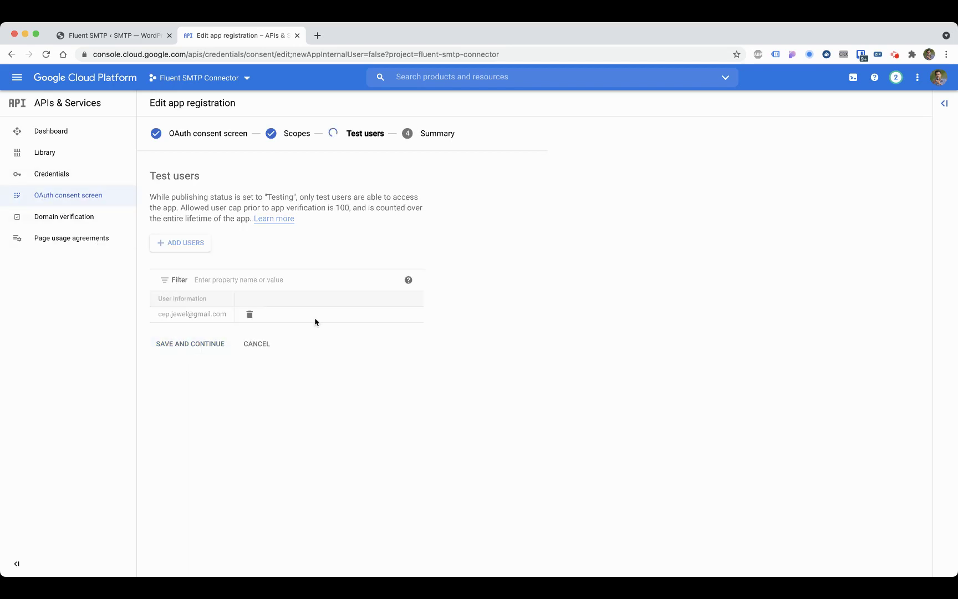
scroll(307, 298, "down", 5)
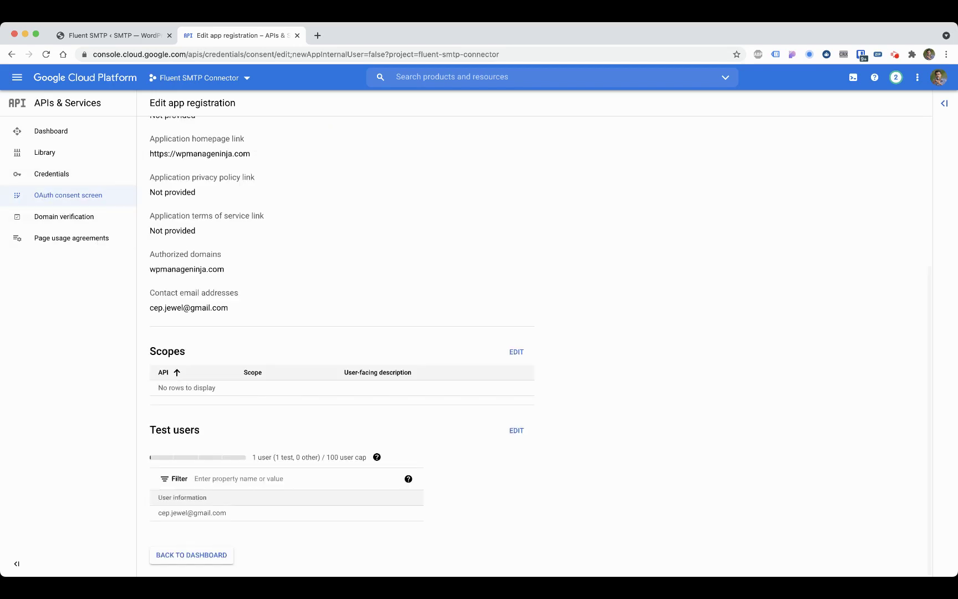
left_click(194, 553)
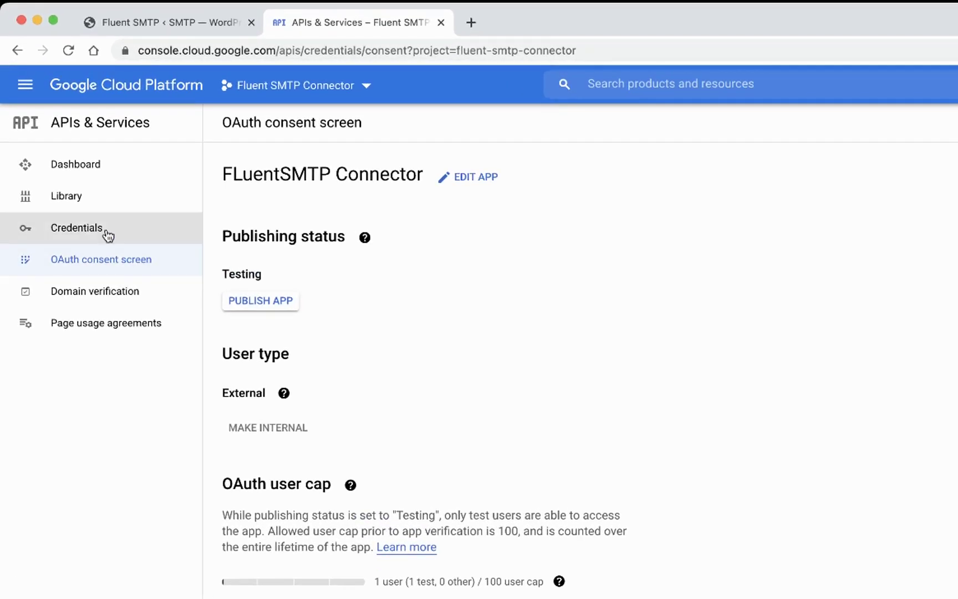
Step: Create a Desktop app OAuth client ID named 'FluentSMTP Token' under Credentials
left_click(107, 234)
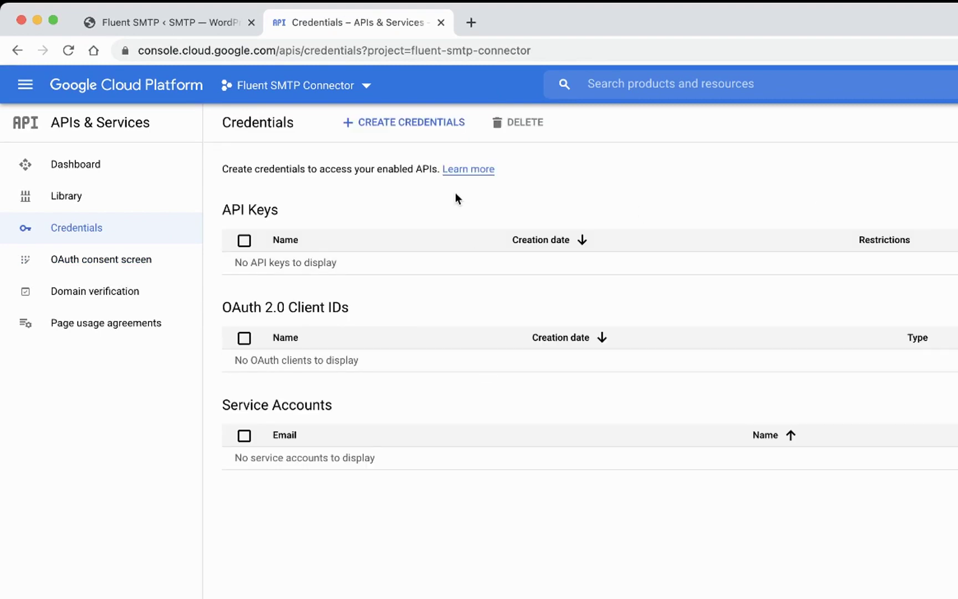
left_click(372, 136)
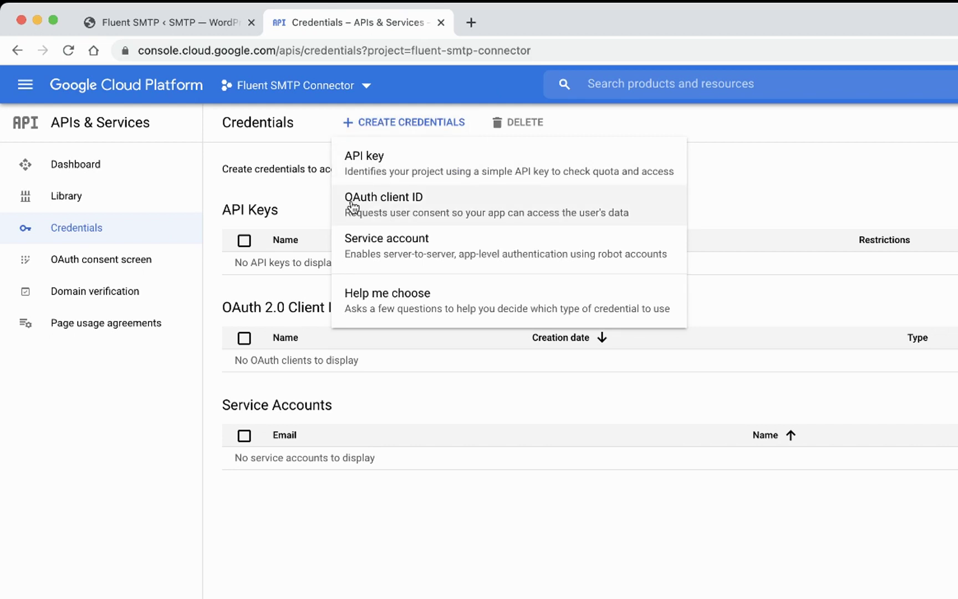
left_click(402, 204)
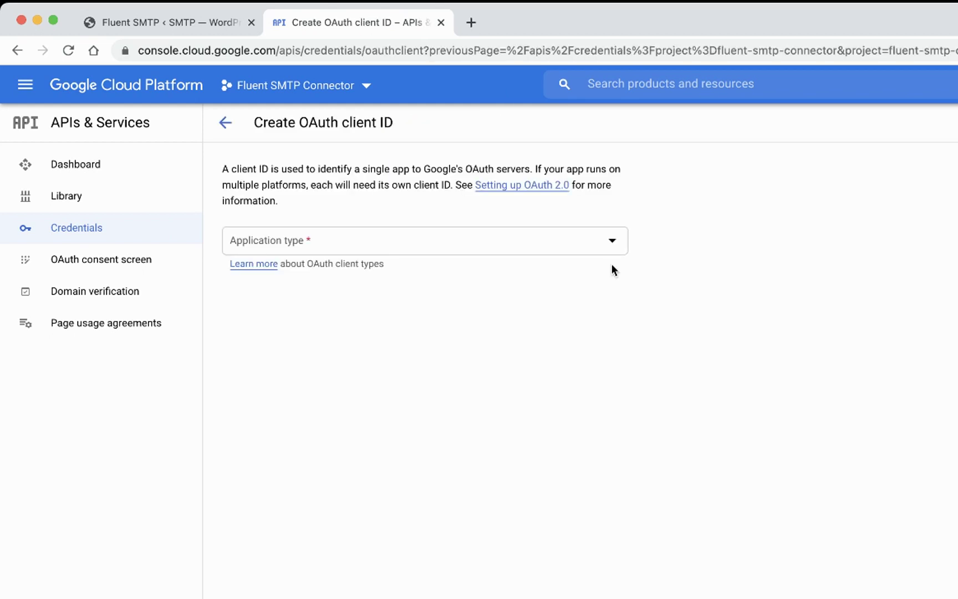
left_click(449, 245)
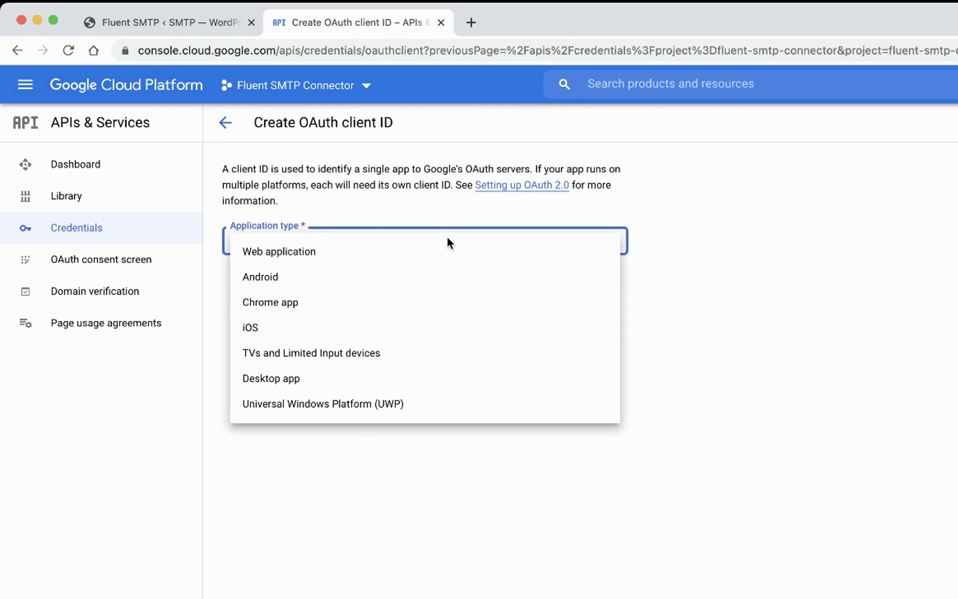
left_click(305, 383)
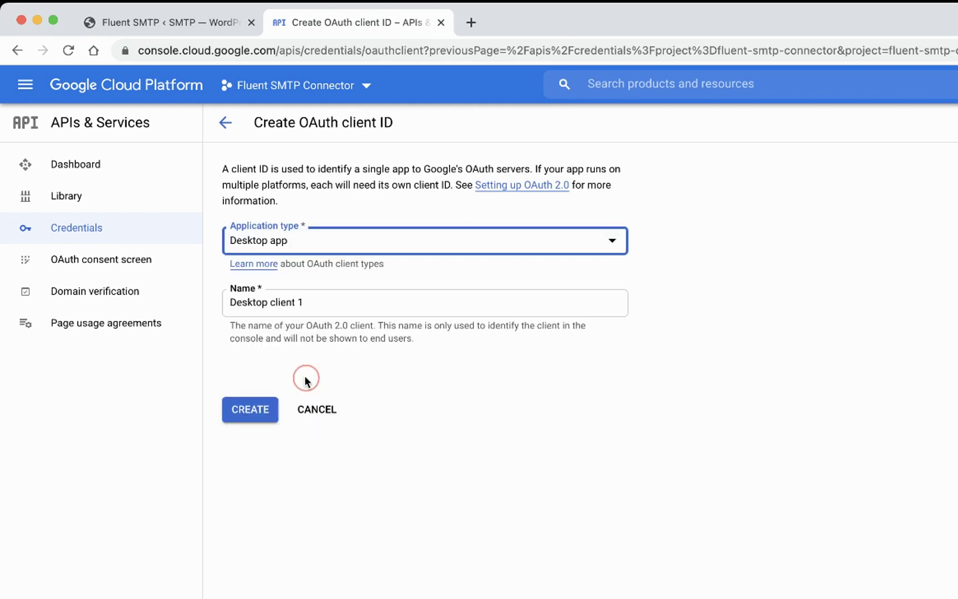
left_click(318, 303)
key("super+a")
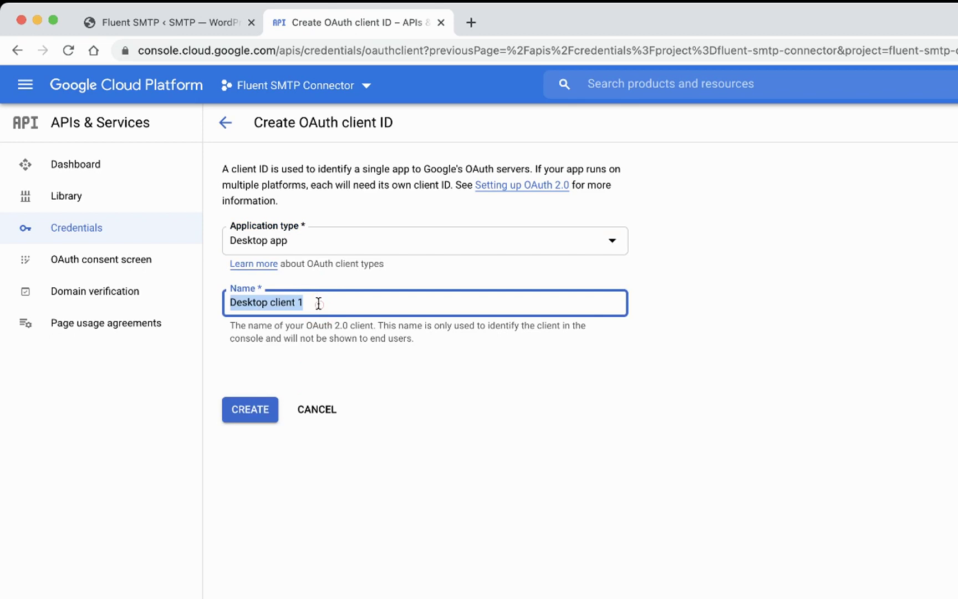
type("FluentSMTP")
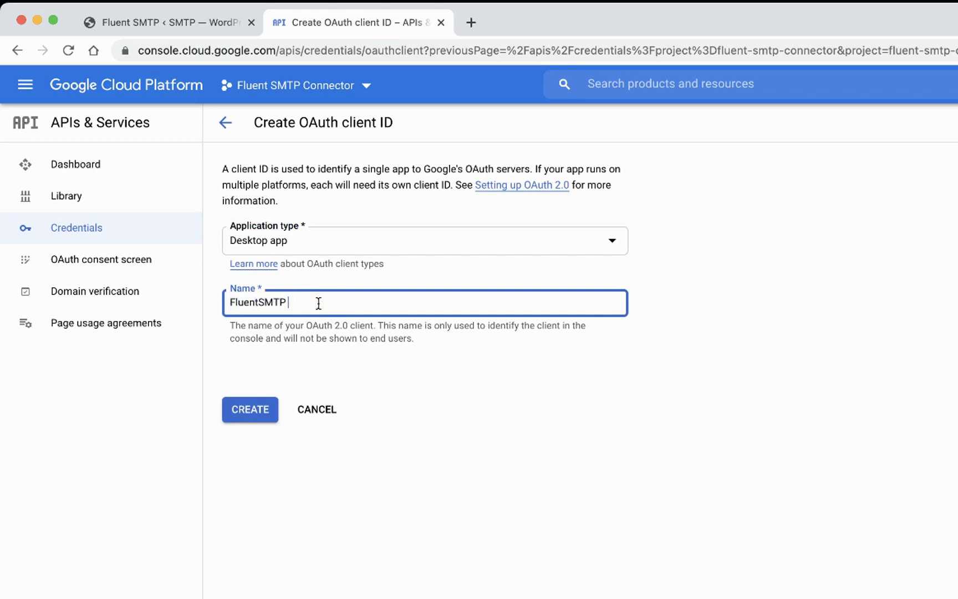
type(" Token")
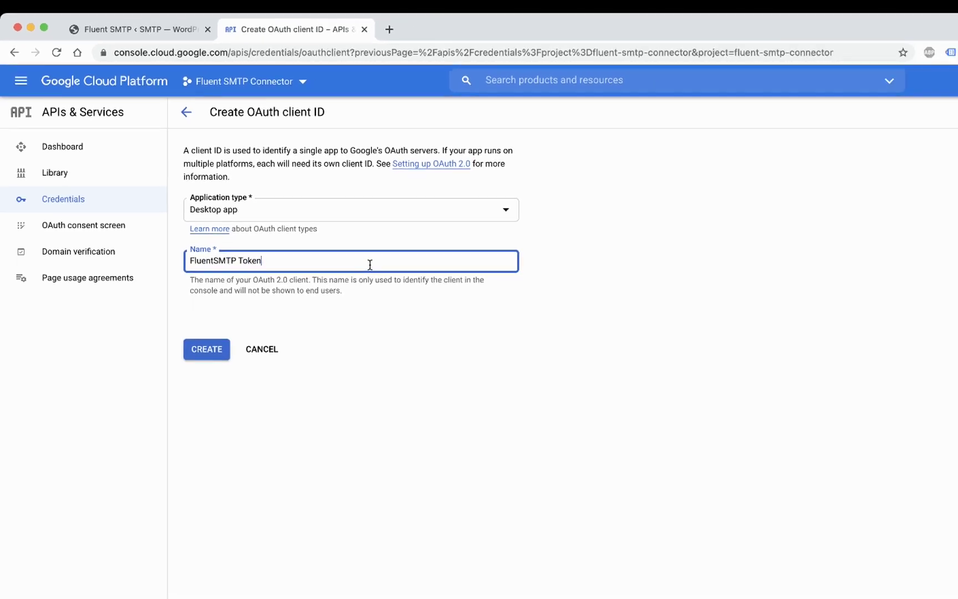
left_click(250, 409)
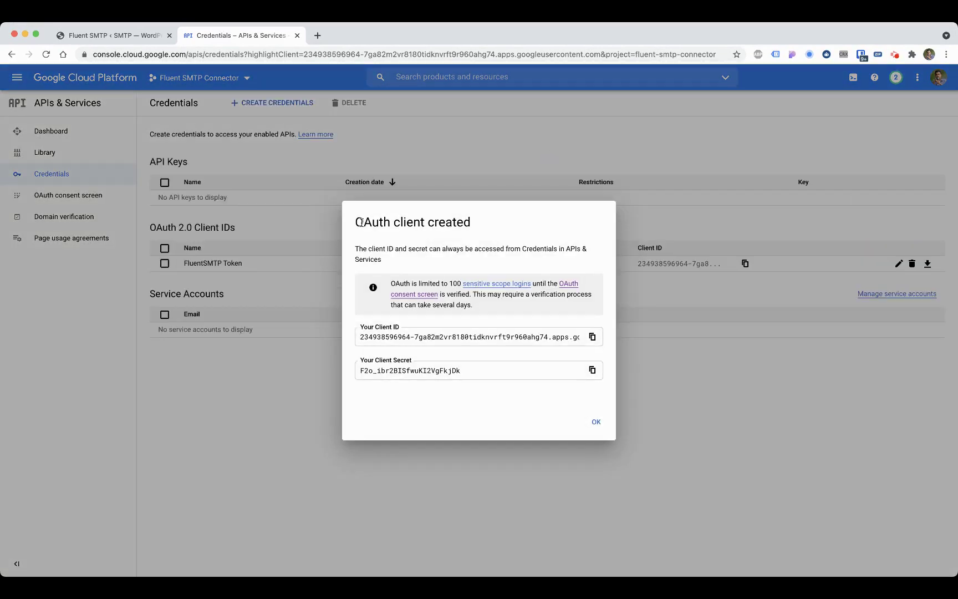
Step: Copy the new client ID and secret into FluentSMTP's Application Client ID and Secret fields
left_click(592, 336)
left_click(117, 35)
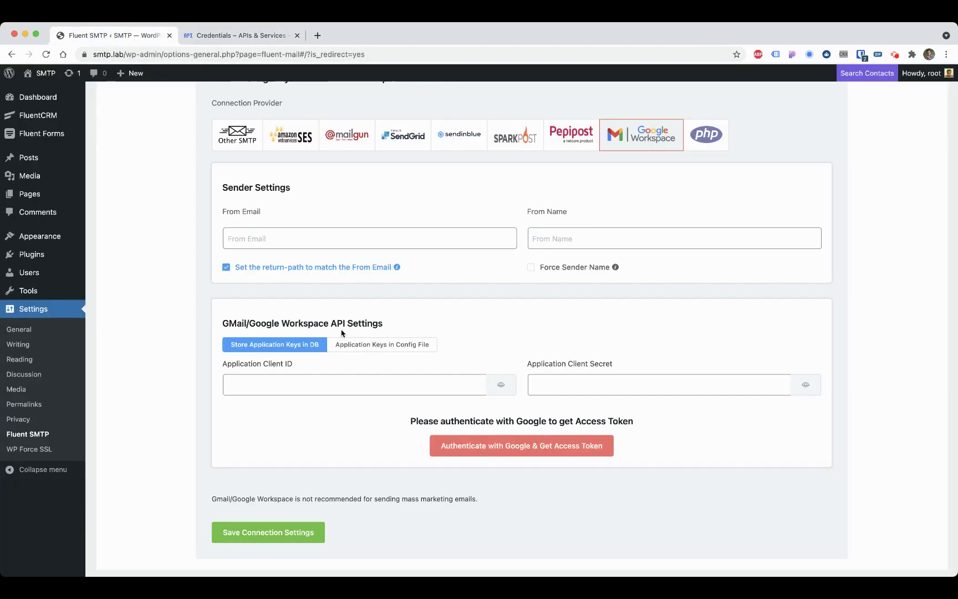
scroll(332, 343, "down", 1)
left_click(298, 358)
key("super+v")
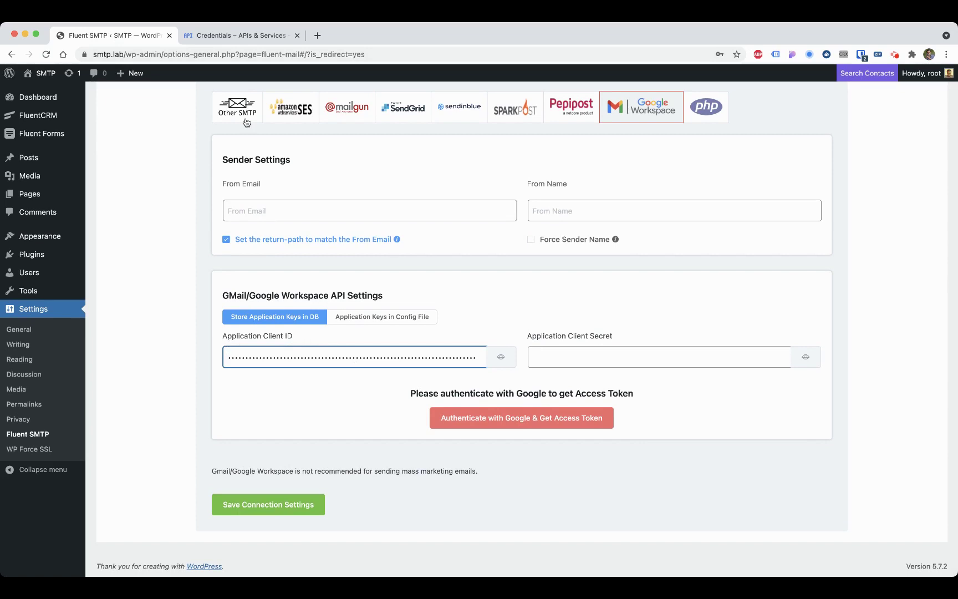
left_click(249, 37)
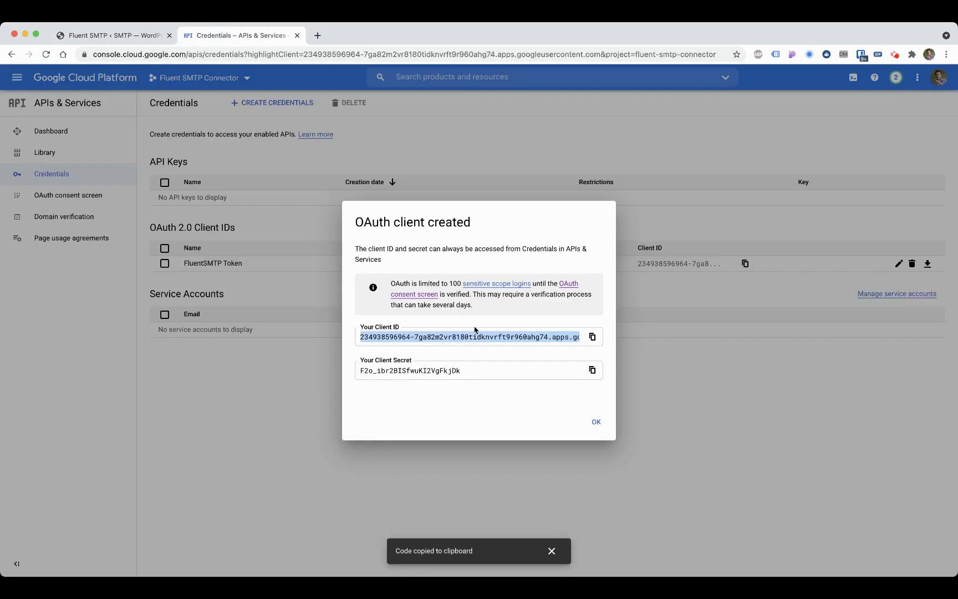
left_click(590, 370)
left_click(128, 36)
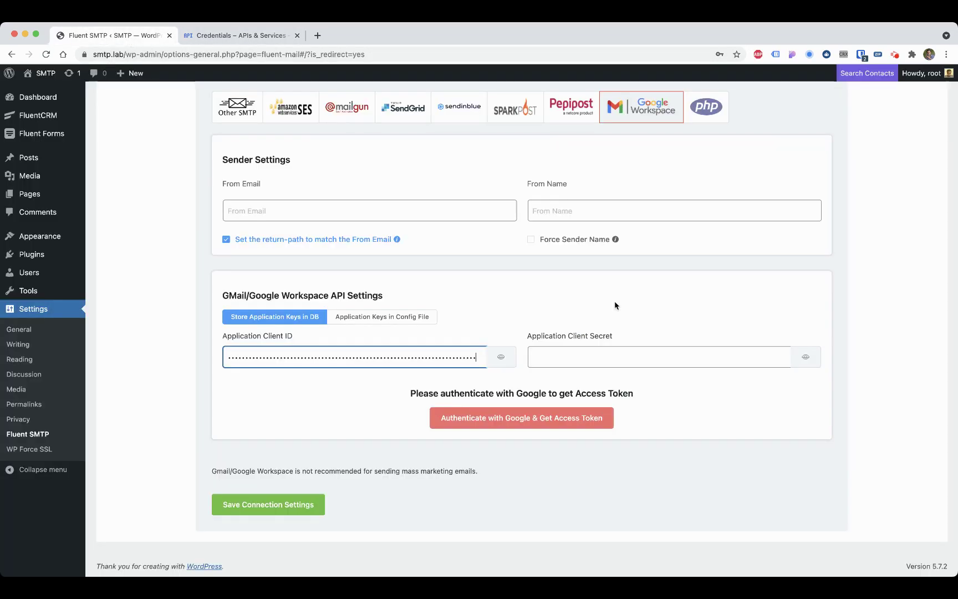
left_click(580, 351)
key("super+v")
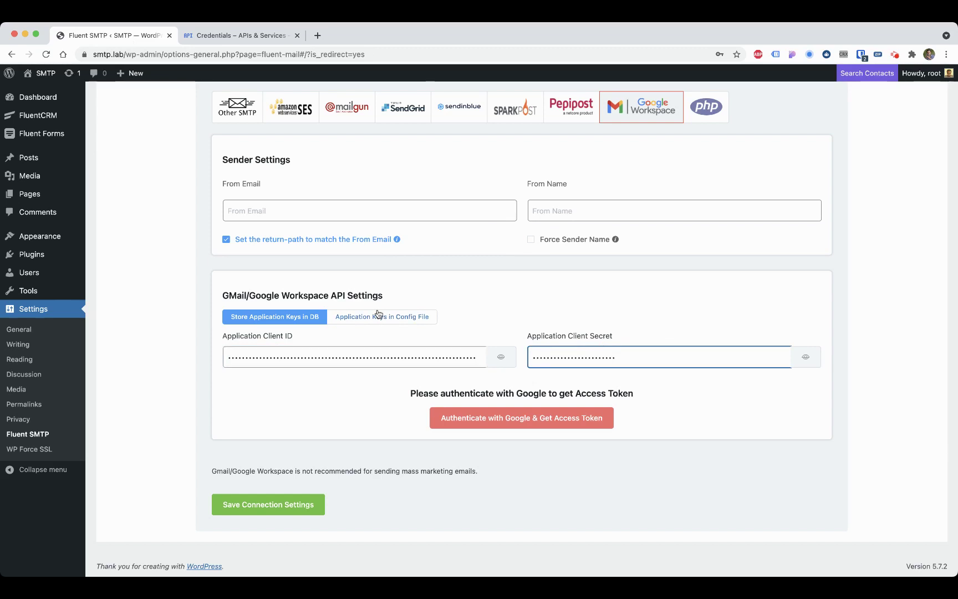
Step: Fill From Email with the autofilled Gmail address and From Name with the sender's full name
scroll(349, 282, "up", 3)
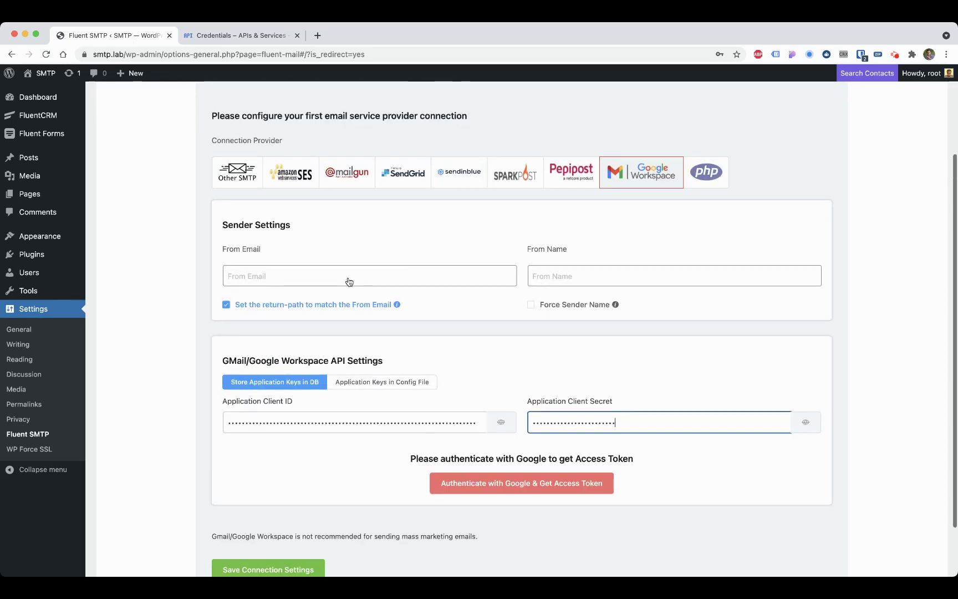
left_click(311, 276)
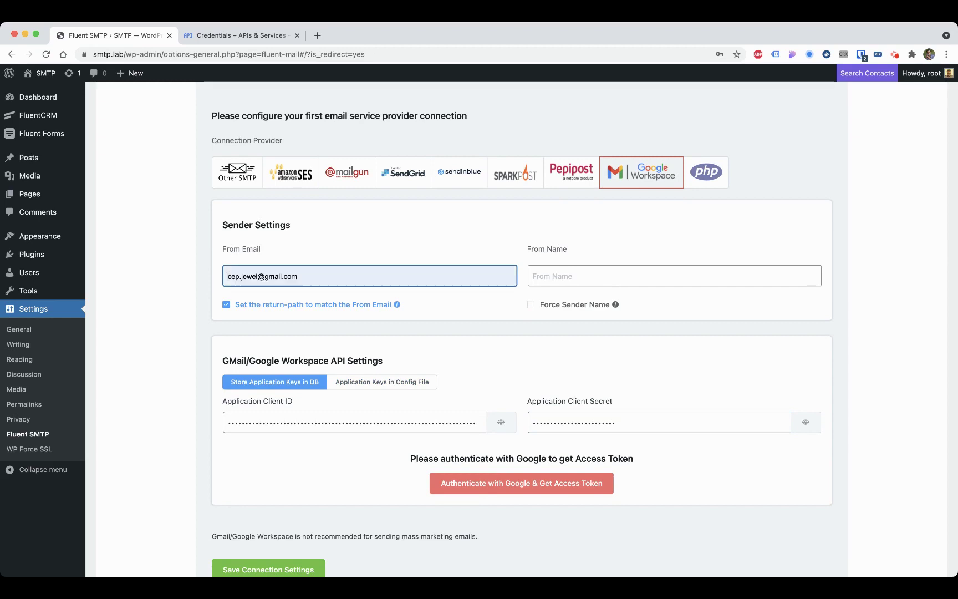
left_click(298, 309)
left_click(249, 40)
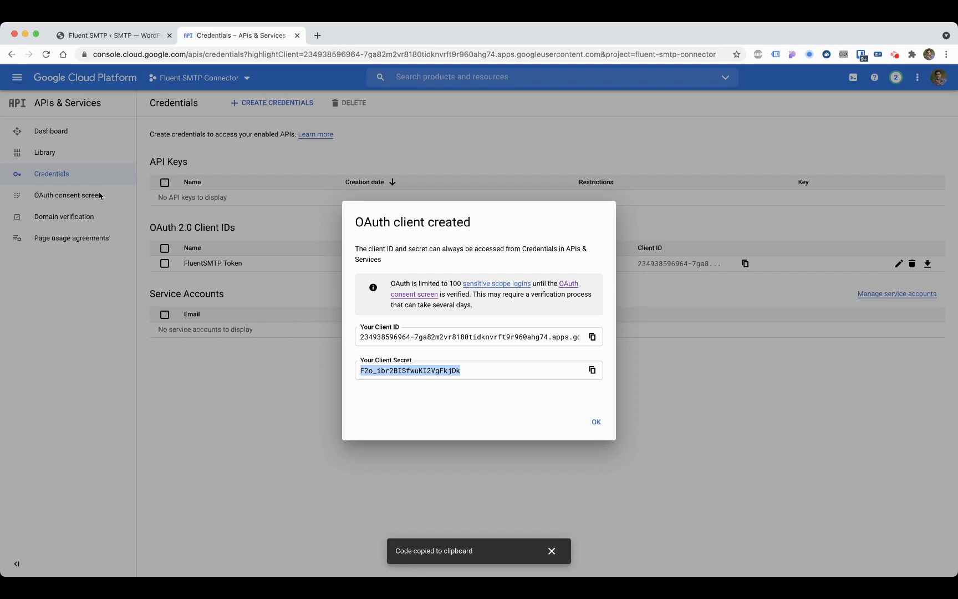
left_click(112, 36)
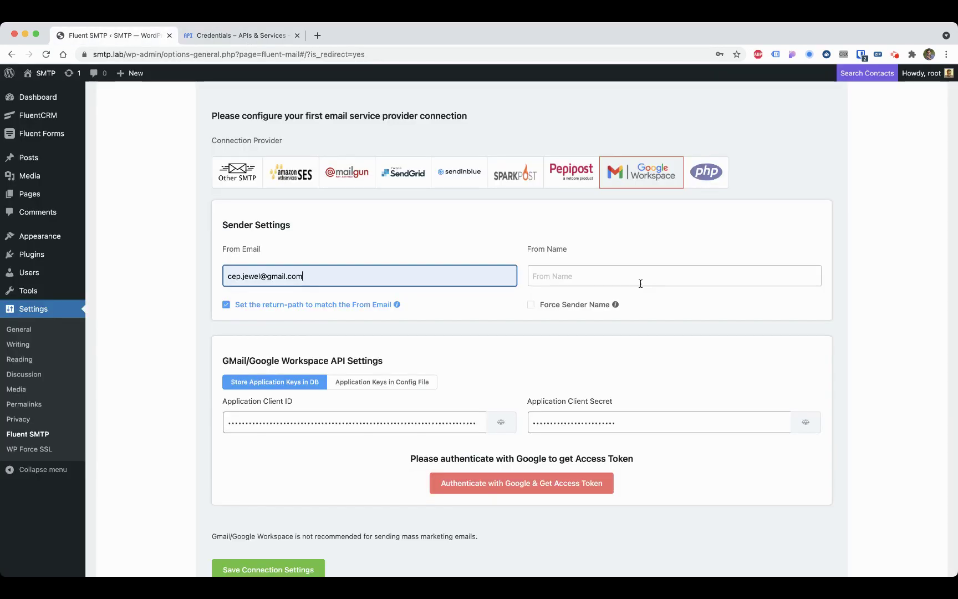
left_click(594, 277)
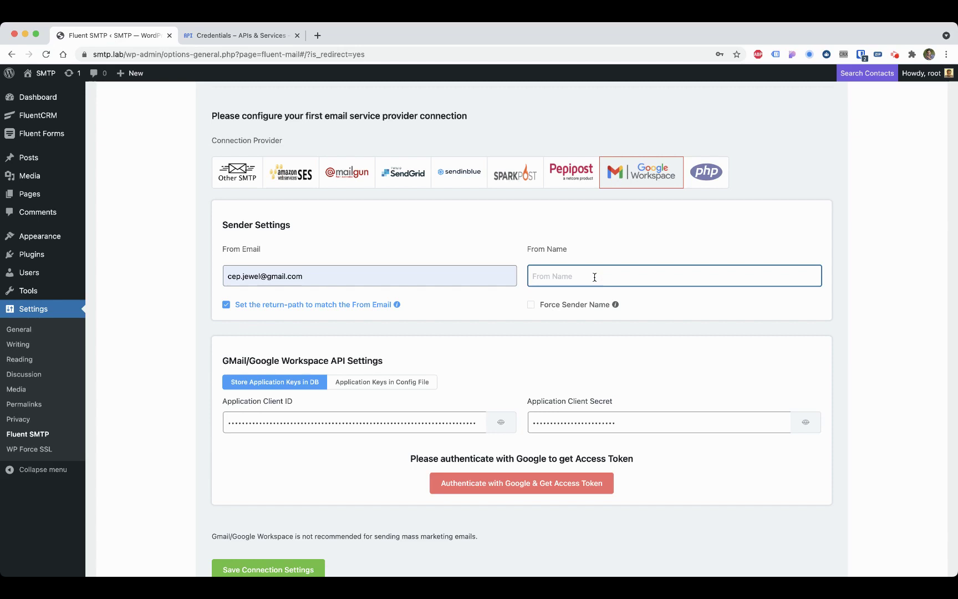
type("Shahjahan Jewel")
left_click(651, 260)
scroll(651, 261, "down", 3)
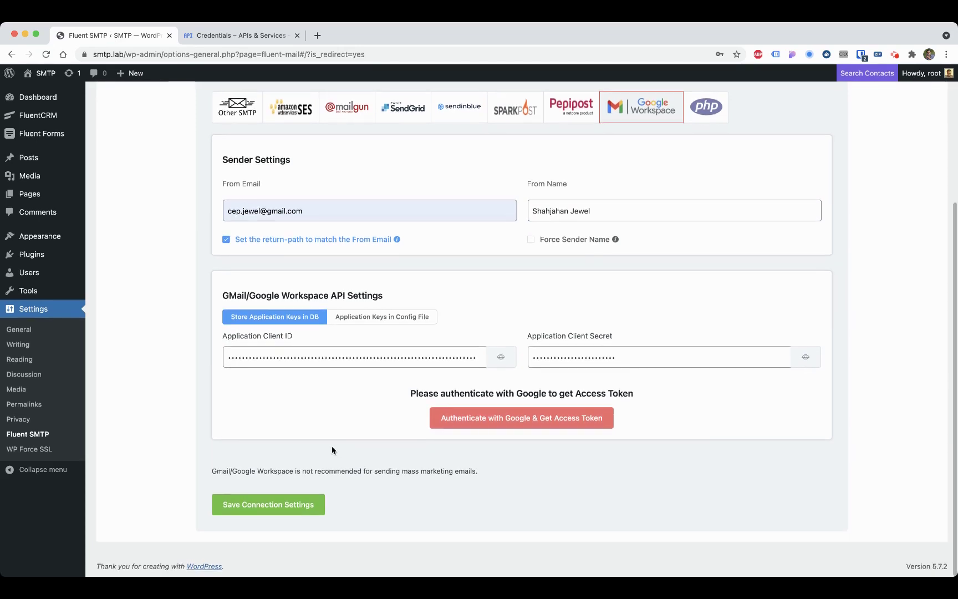
scroll(369, 407, "up", 1)
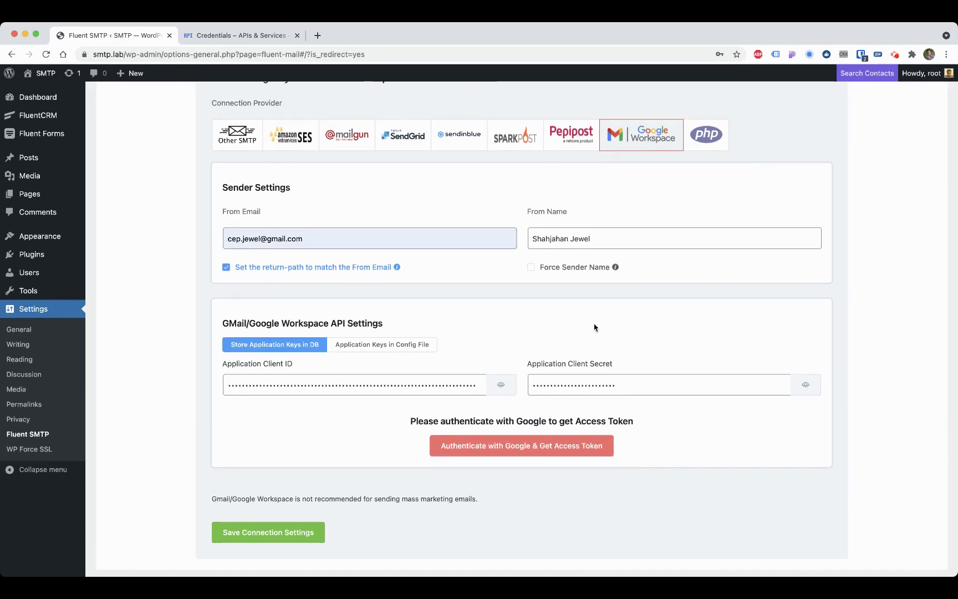
Step: Authenticate with Google, allow FLuentSMTP Connector to send email, and copy the authorization code
left_click(435, 449)
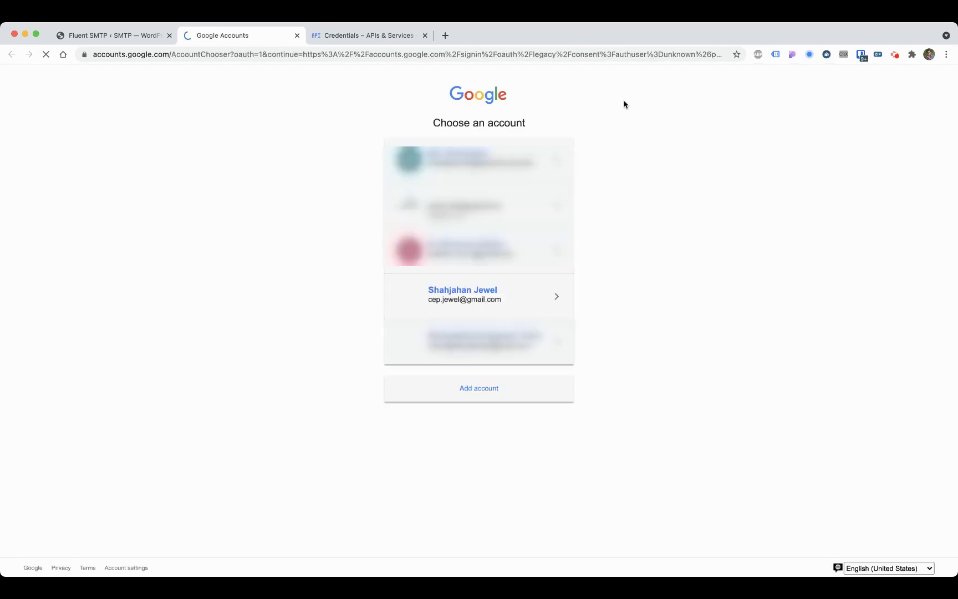
left_click(464, 299)
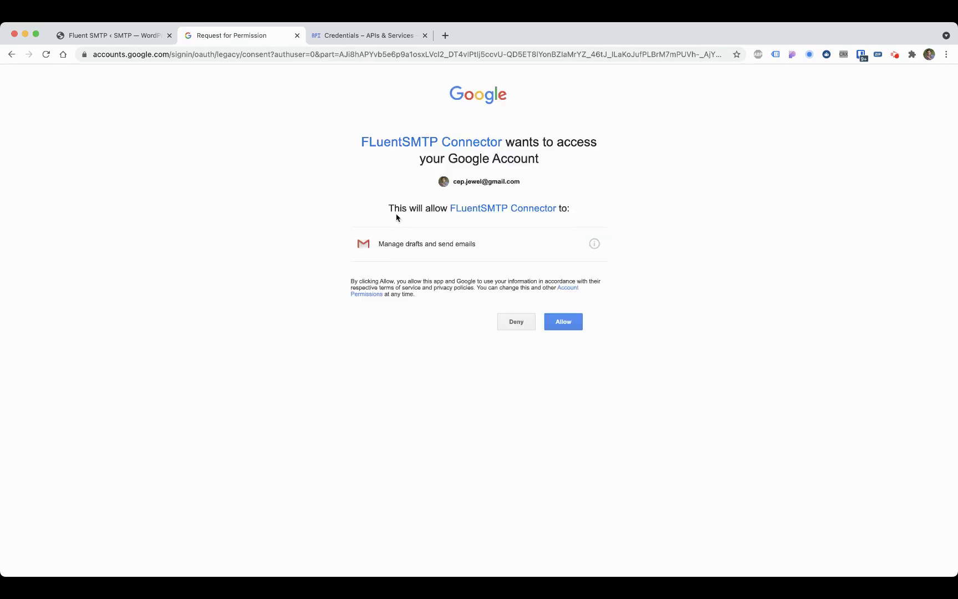
left_click(563, 320)
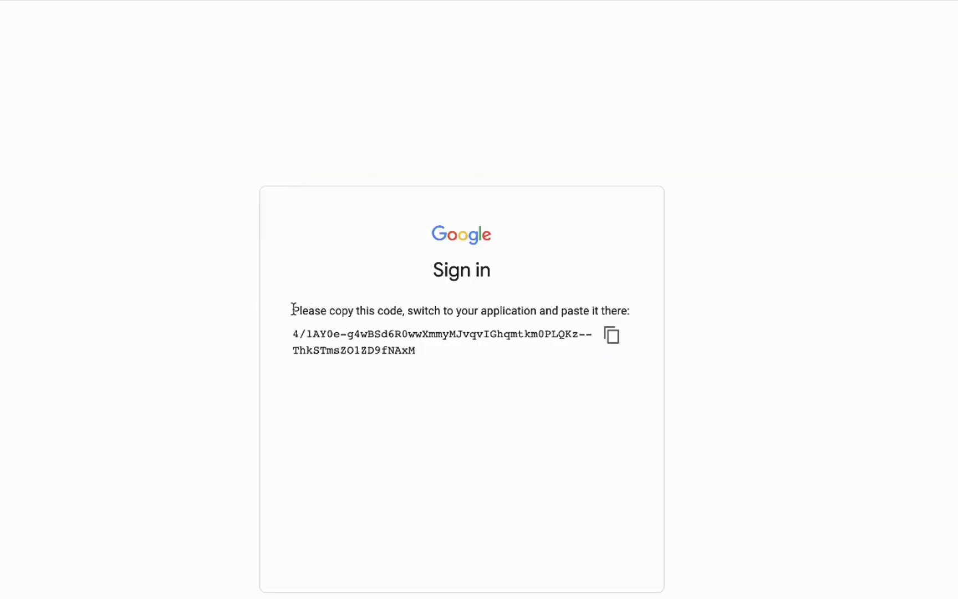
left_click_drag(293, 310, 438, 362)
left_click(489, 326)
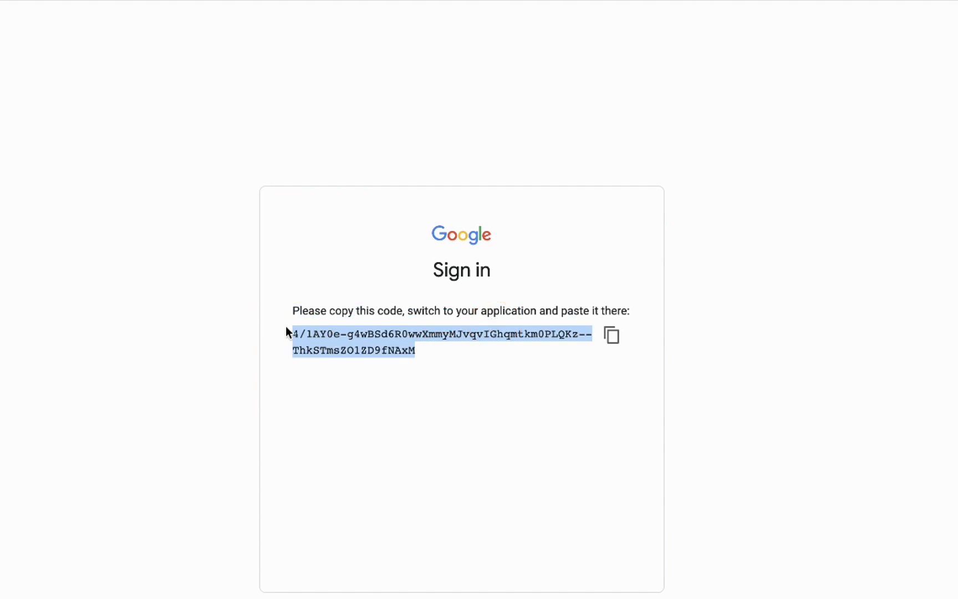
left_click(612, 340)
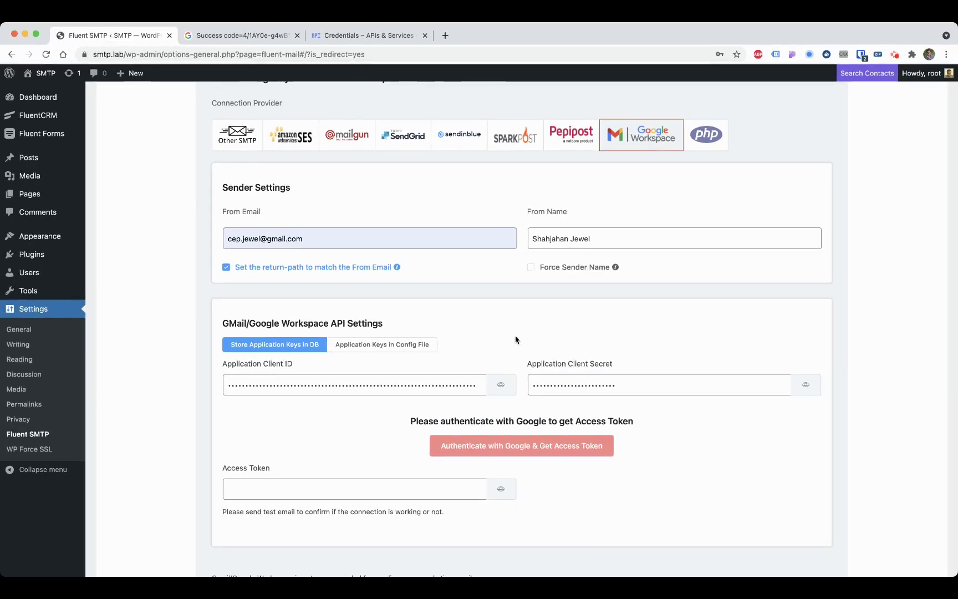
Step: Paste the authorization code as the Access Token and save the Gmail connection settings
scroll(516, 339, "up", 2)
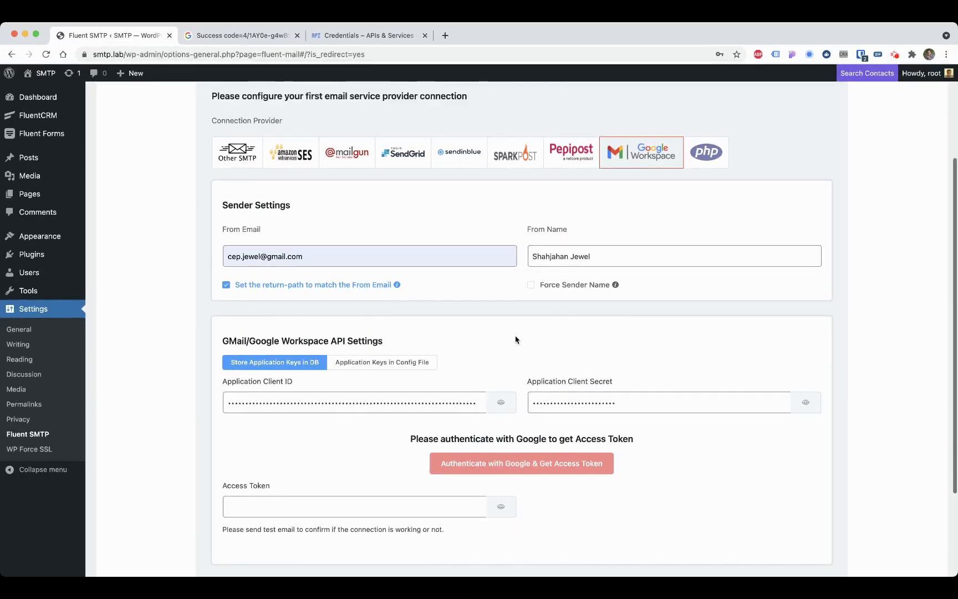
scroll(515, 339, "down", 3)
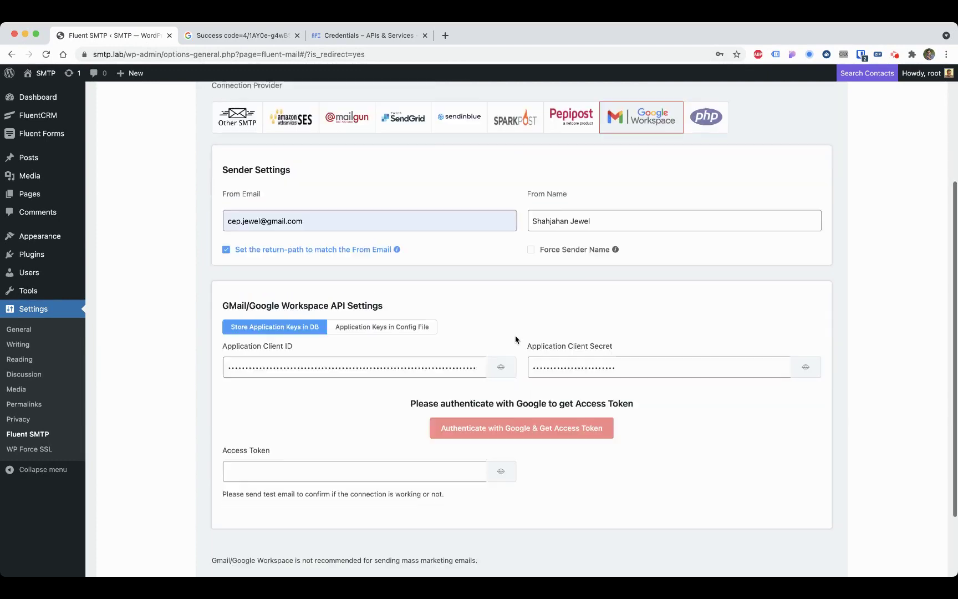
left_click(352, 465)
key("super+v")
left_click(364, 443)
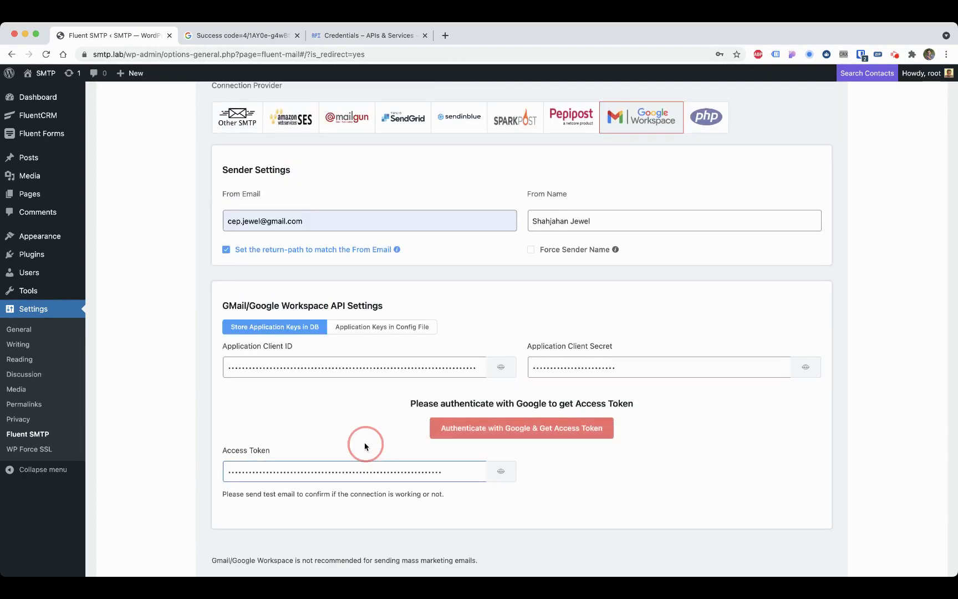
scroll(363, 447, "down", 5)
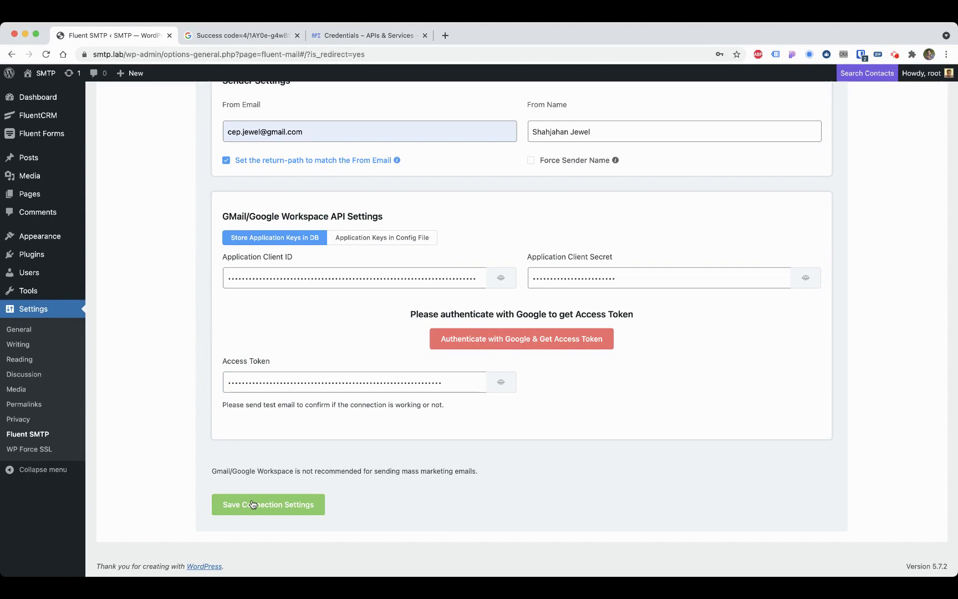
left_click(248, 505)
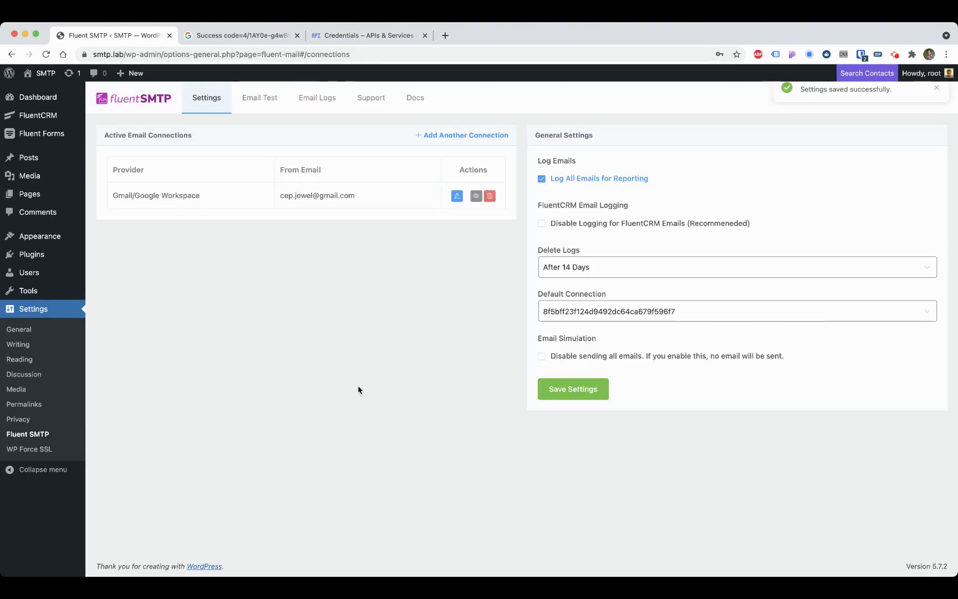
Step: Make Gmail/Google Workspace the default connection and save the general settings
left_click(614, 320)
left_click(609, 340)
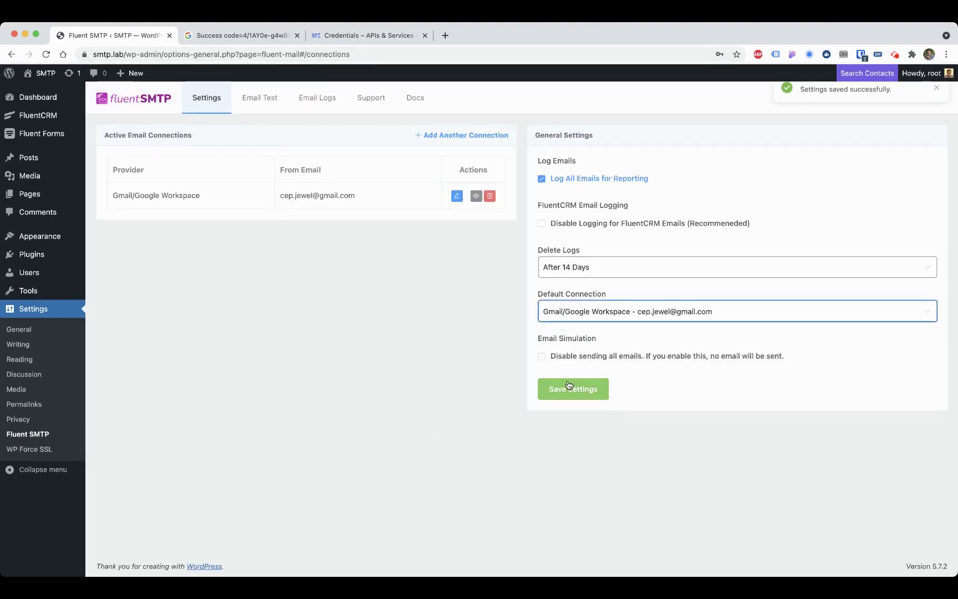
left_click(571, 388)
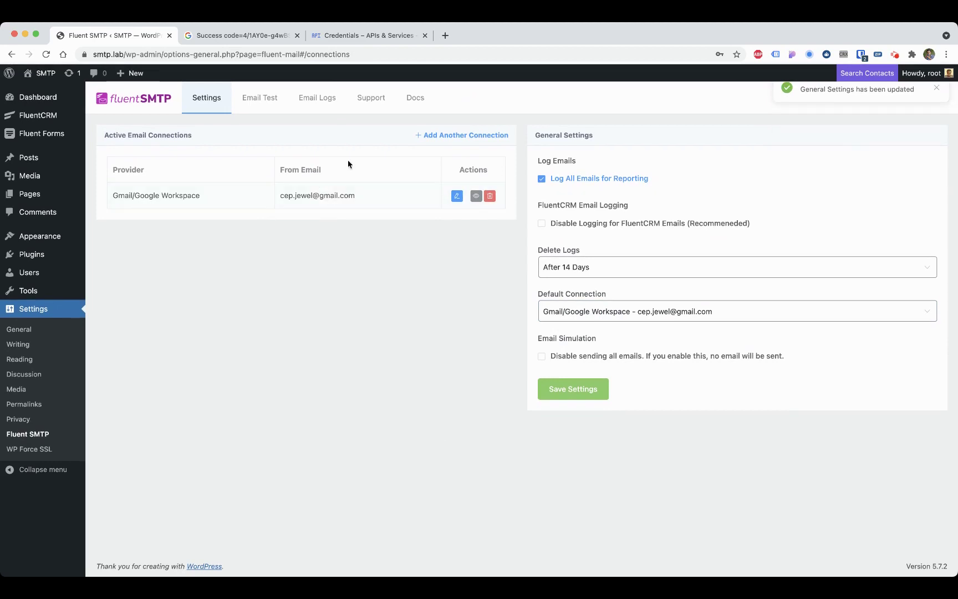
Step: Send a test email and confirm the delivery success message
left_click(259, 108)
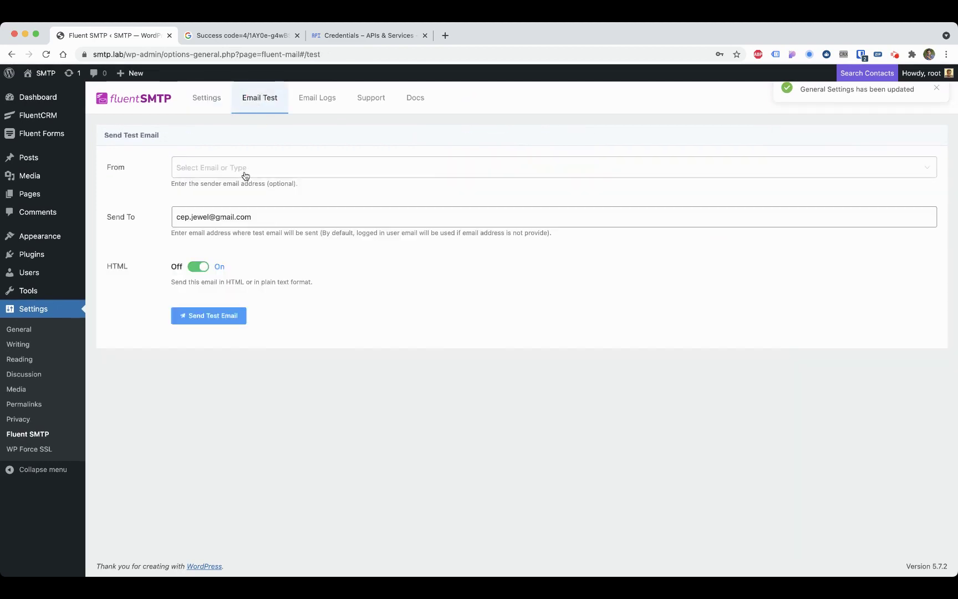
left_click(203, 321)
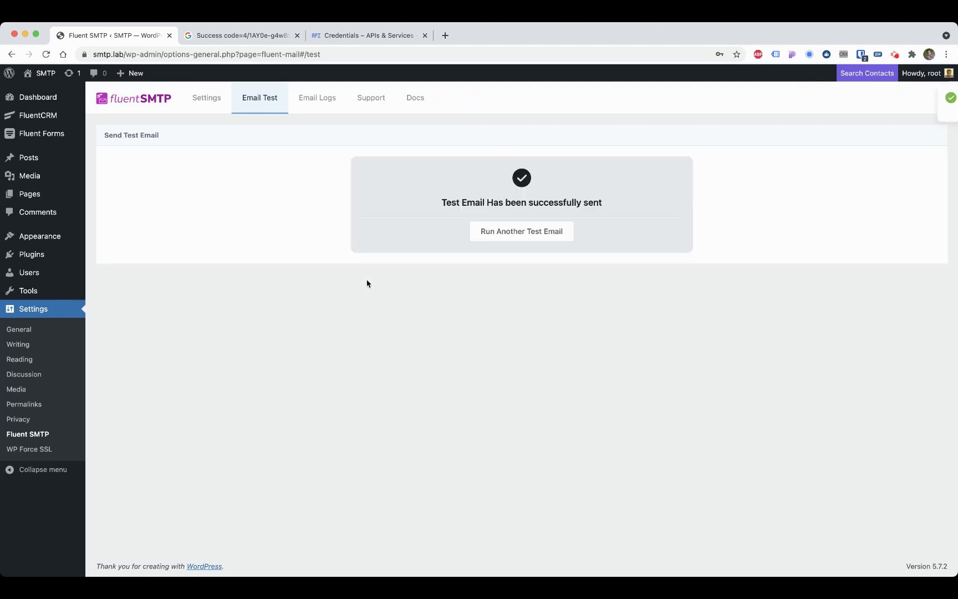
left_click_drag(799, 109, 894, 109)
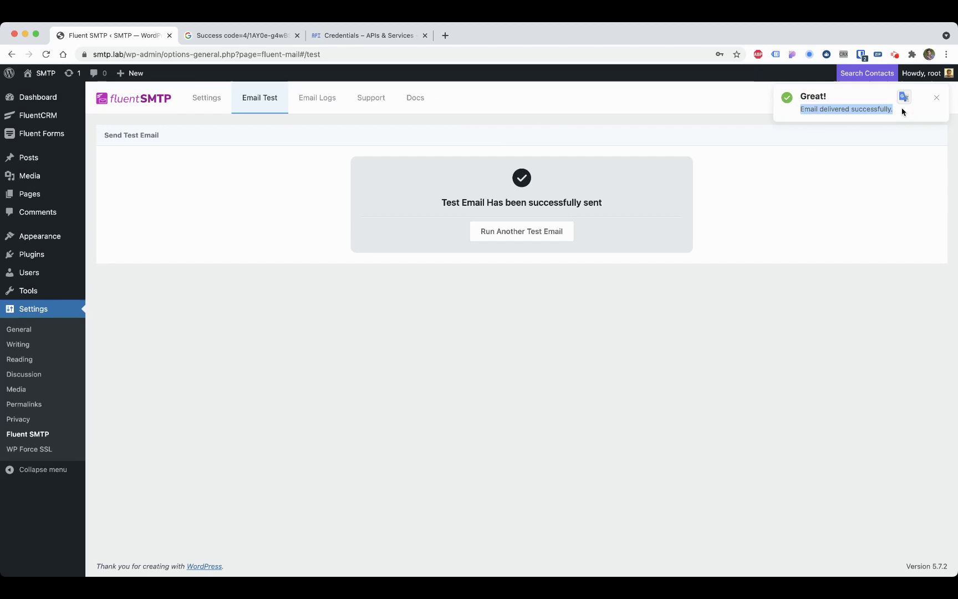
Step: Open Gmail in a new tab and read the received Fluent SMTP test email
left_click(445, 36)
type("gma")
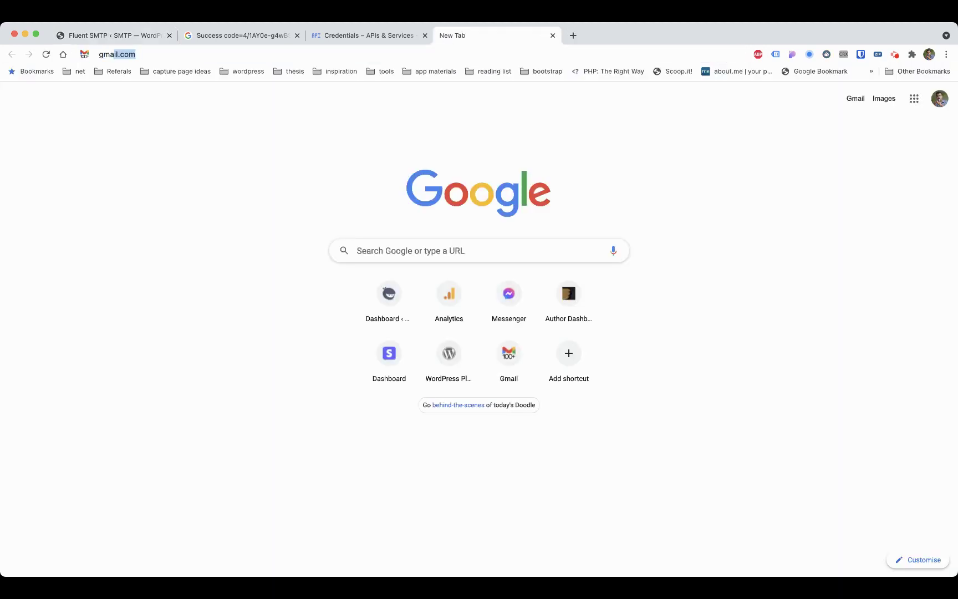
key("Return")
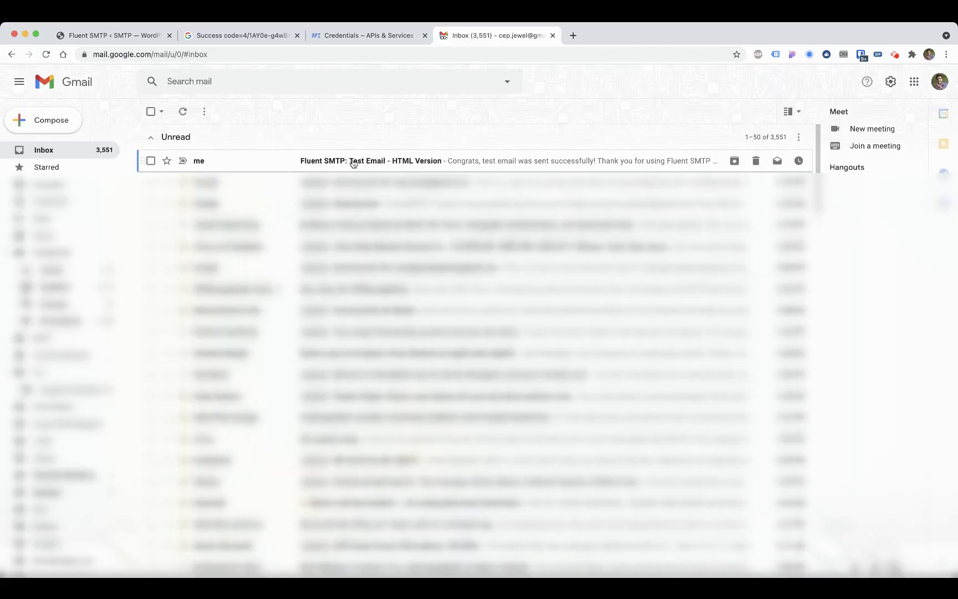
left_click(410, 161)
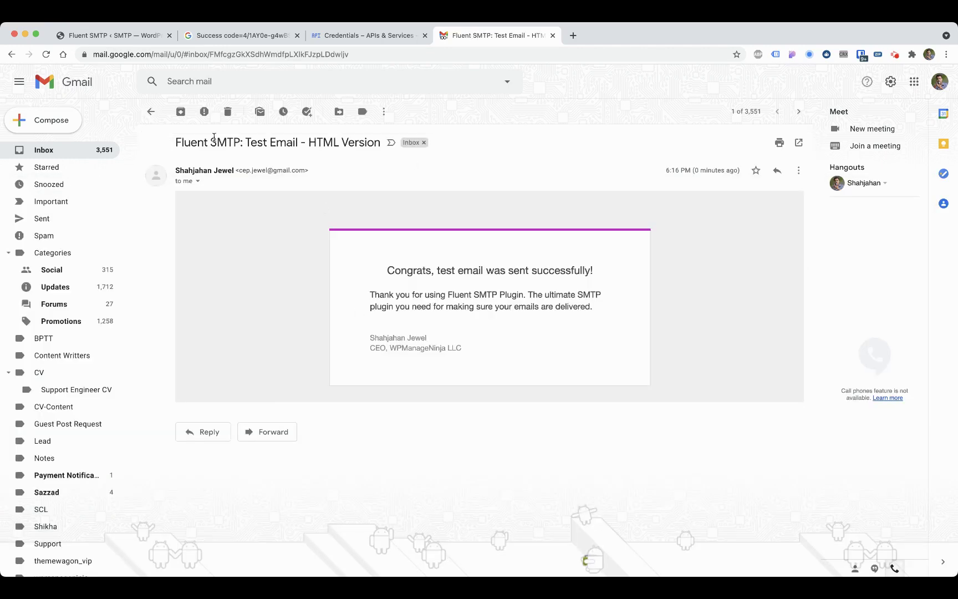
Step: Return to the FluentSMTP tab and show its connection settings
left_click(356, 36)
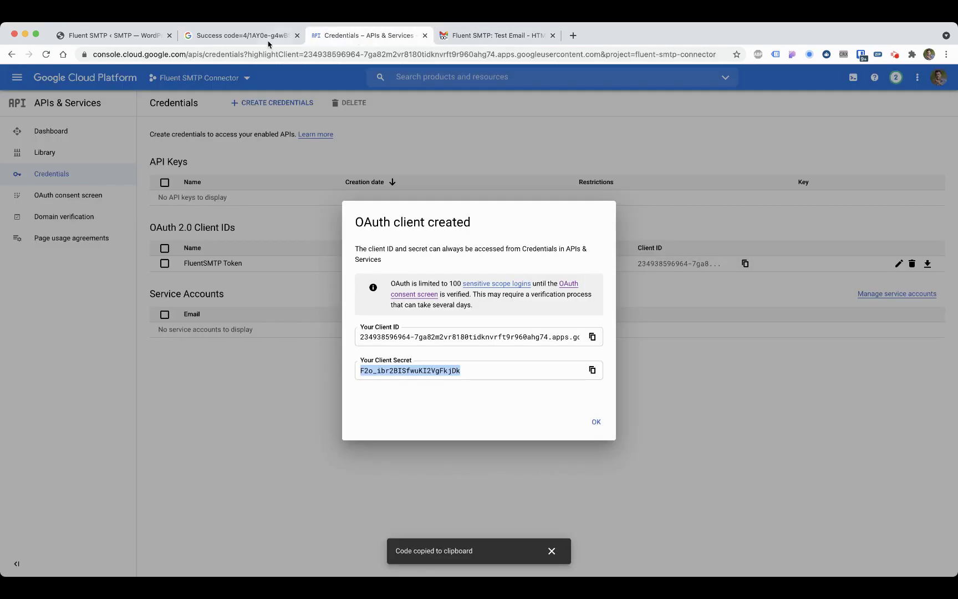
left_click(260, 38)
left_click(125, 37)
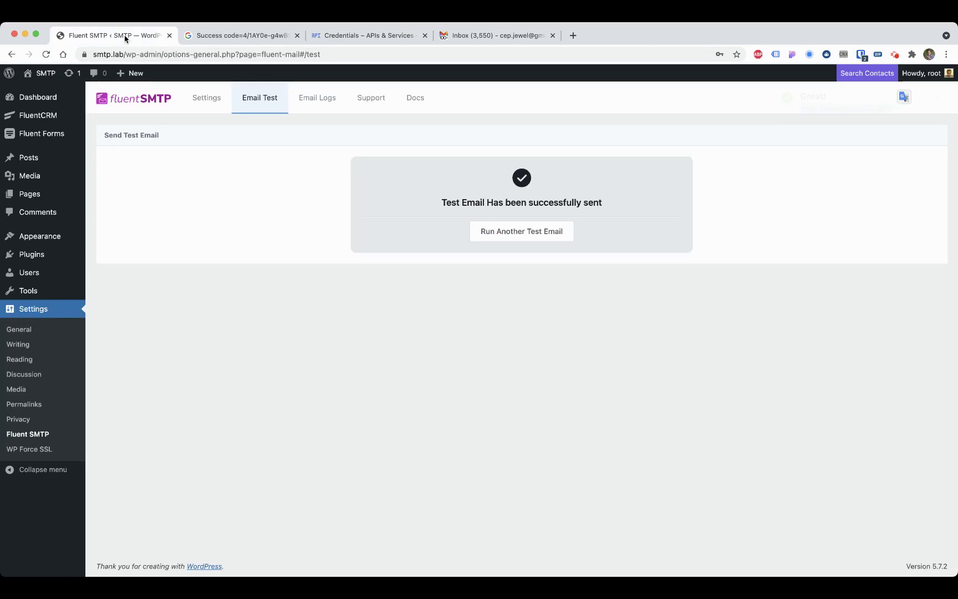
left_click(201, 107)
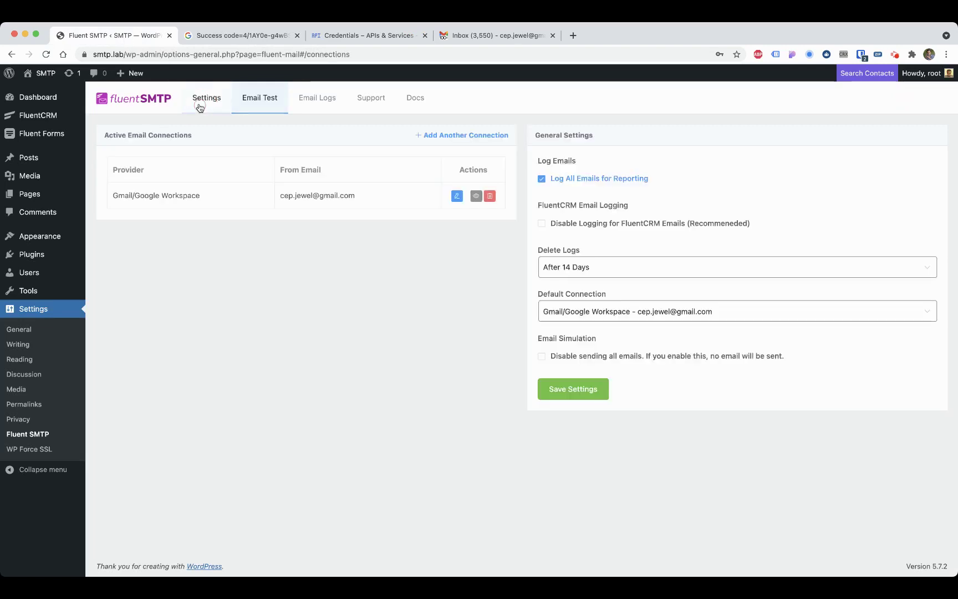